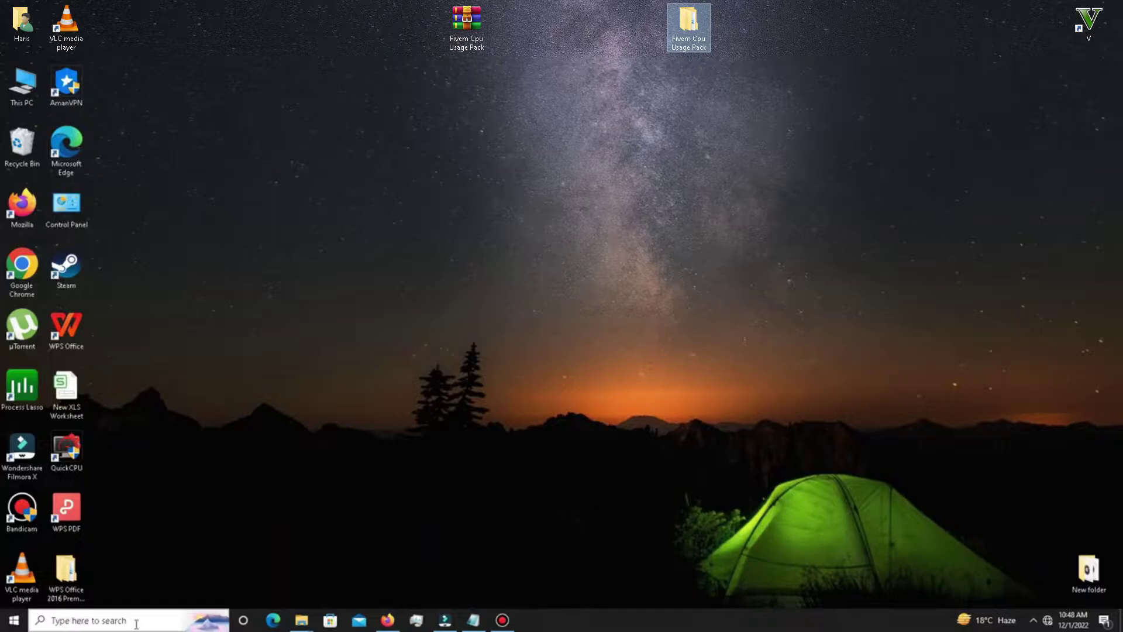
- Launch Settings via a search for 'SE' and check Privacy > Background apps, where all apps are off
click(137, 620)
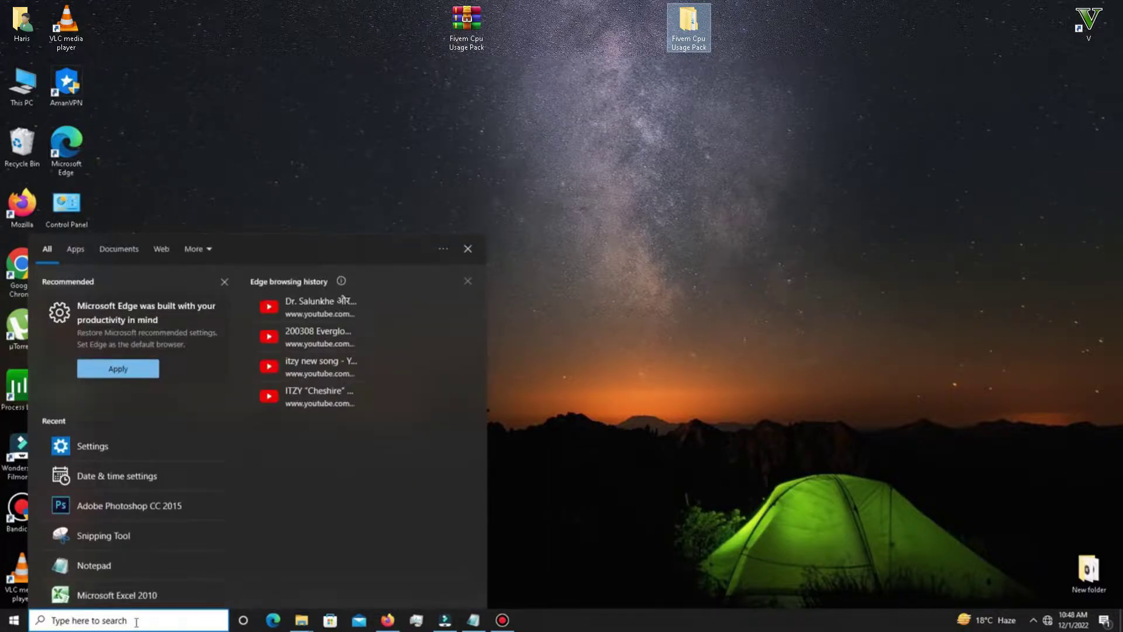
text(SE)
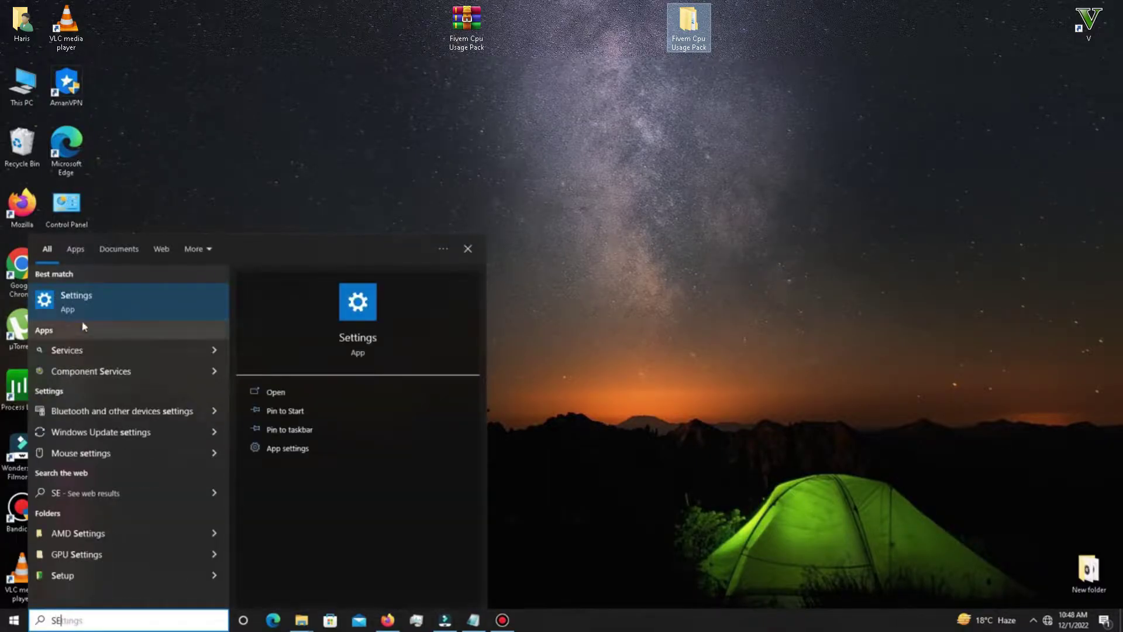
click(98, 302)
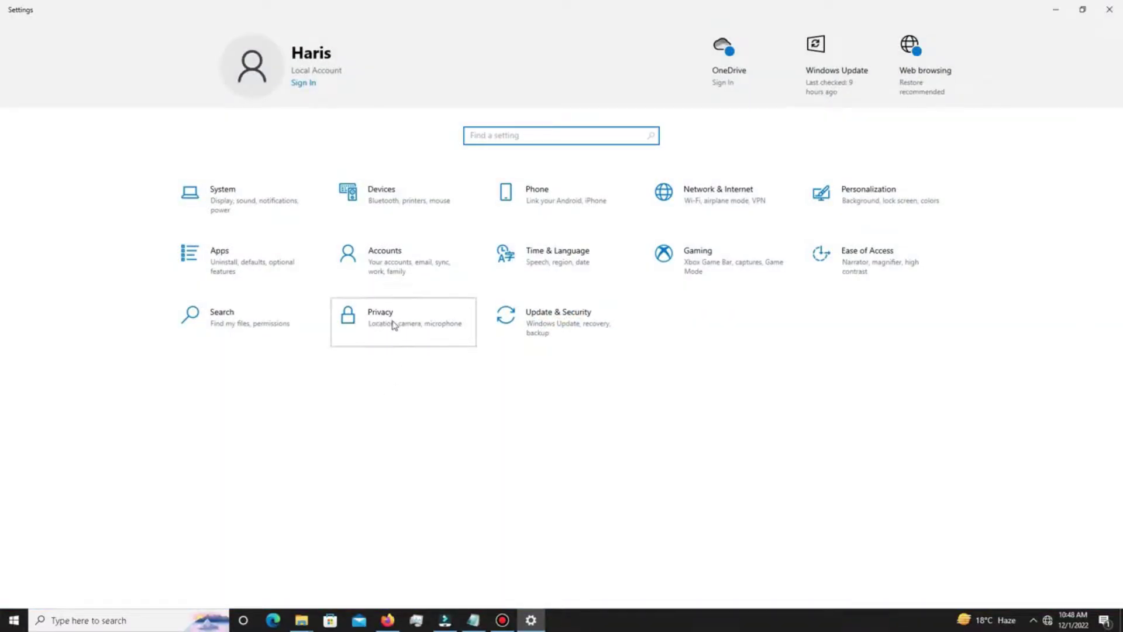
click(392, 326)
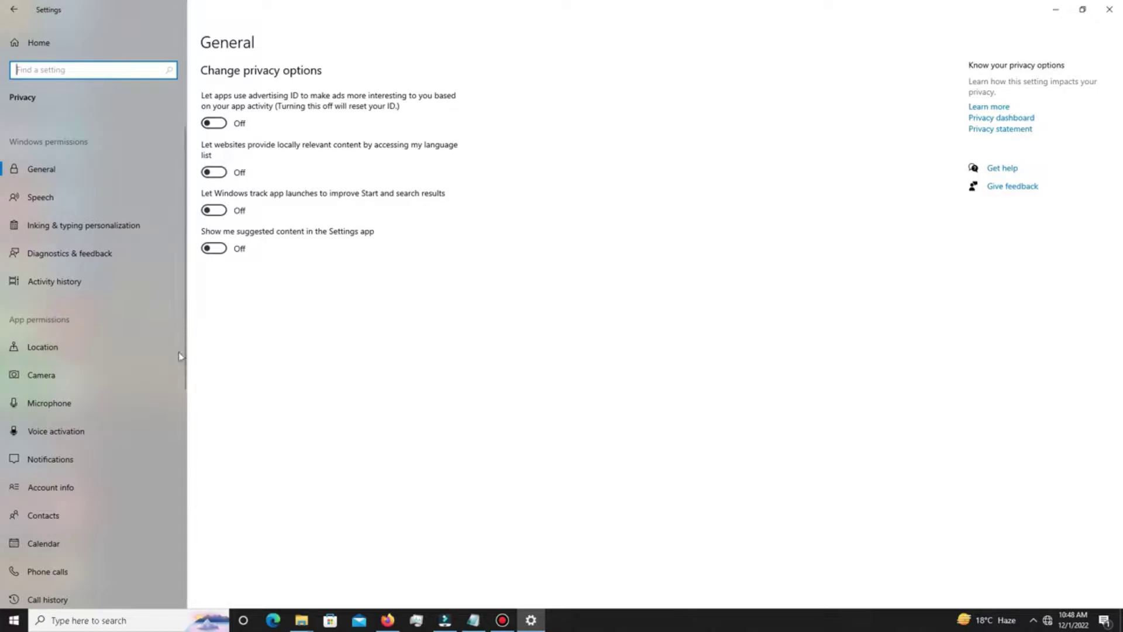
scroll(131, 352, down, 3)
scroll(131, 352, down, 4)
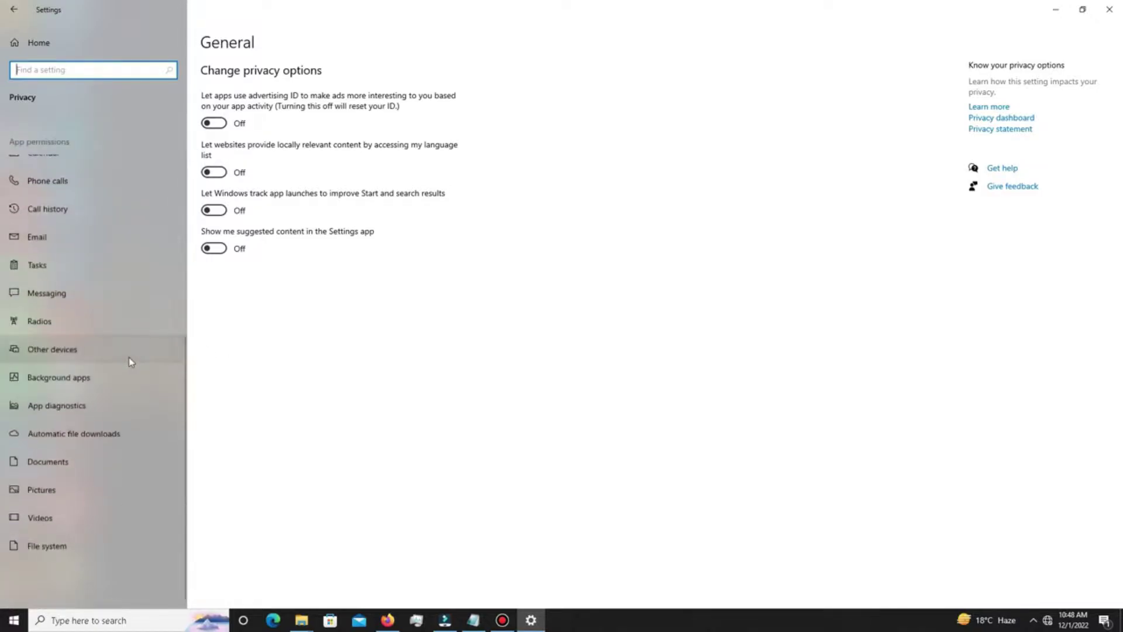
click(93, 382)
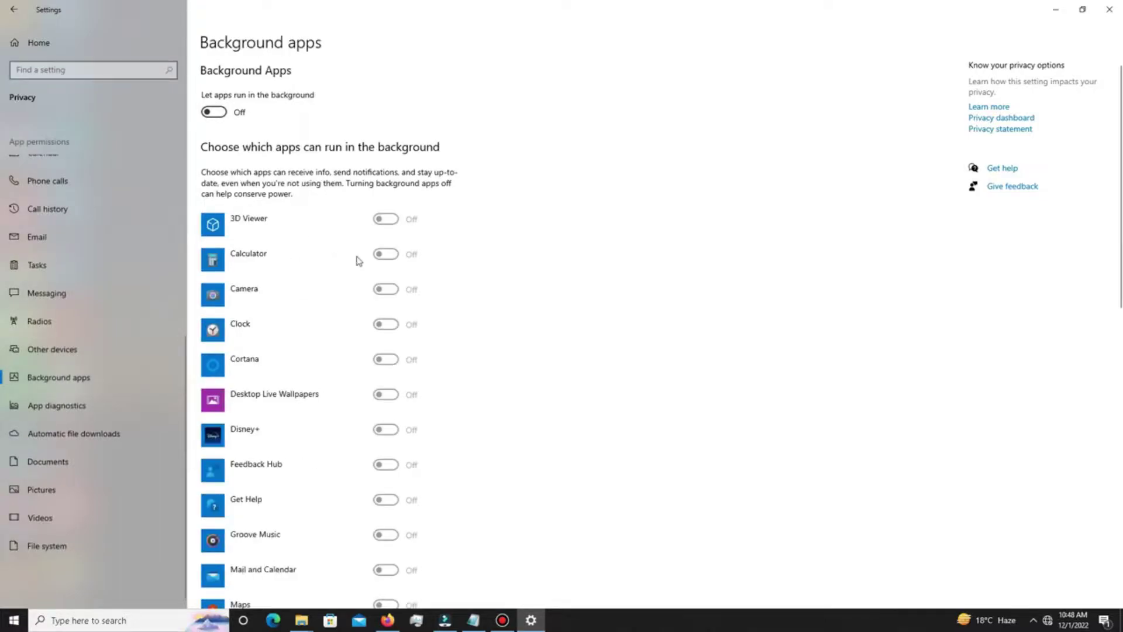
scroll(425, 250, down, 5)
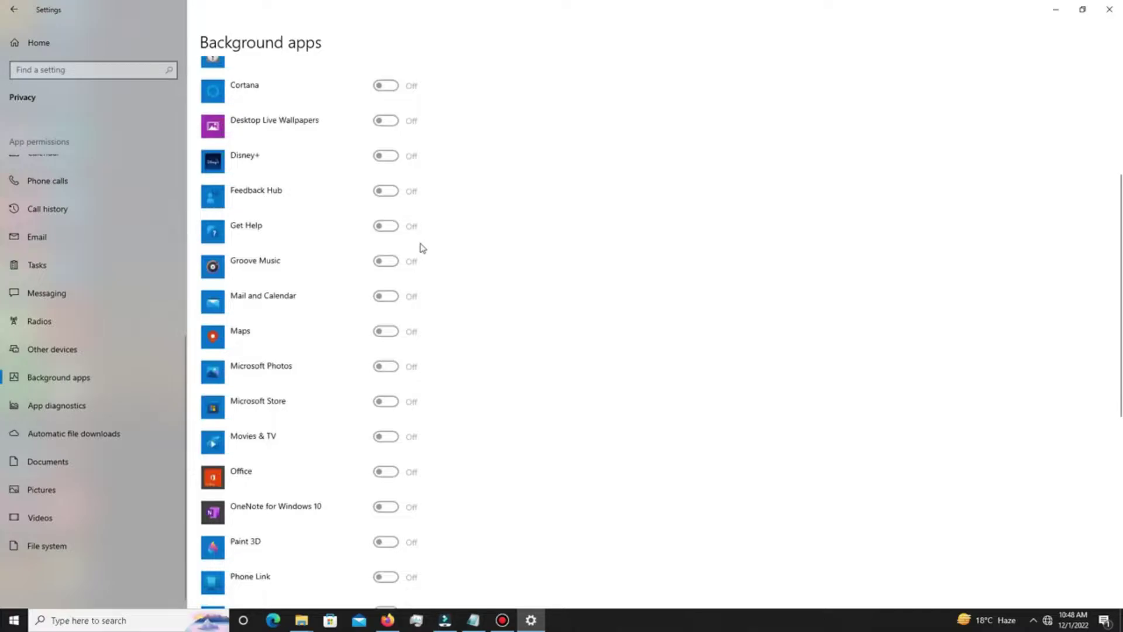
scroll(422, 247, up, 5)
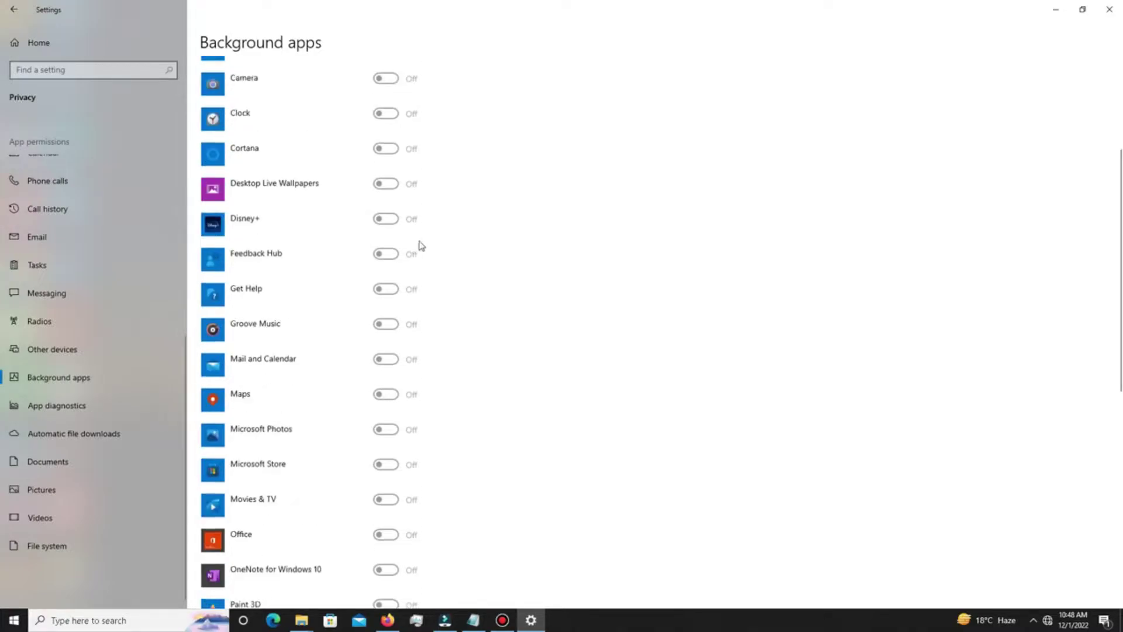
- Review the Gaming > Game Mode and Captures pages, then return to the Settings home page
click(12, 15)
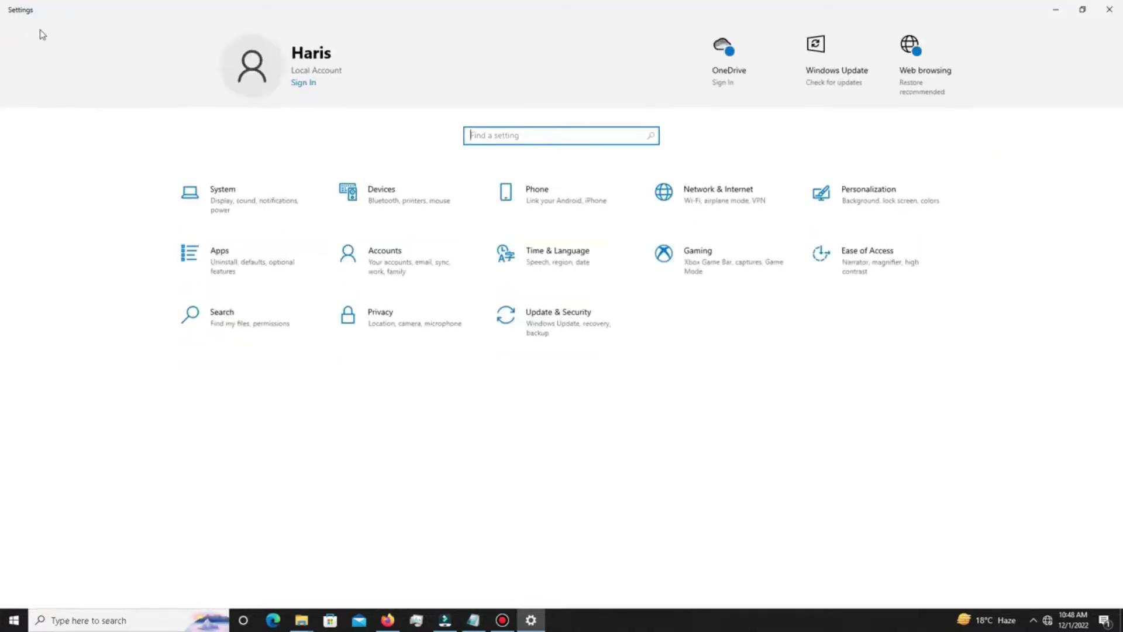
click(710, 259)
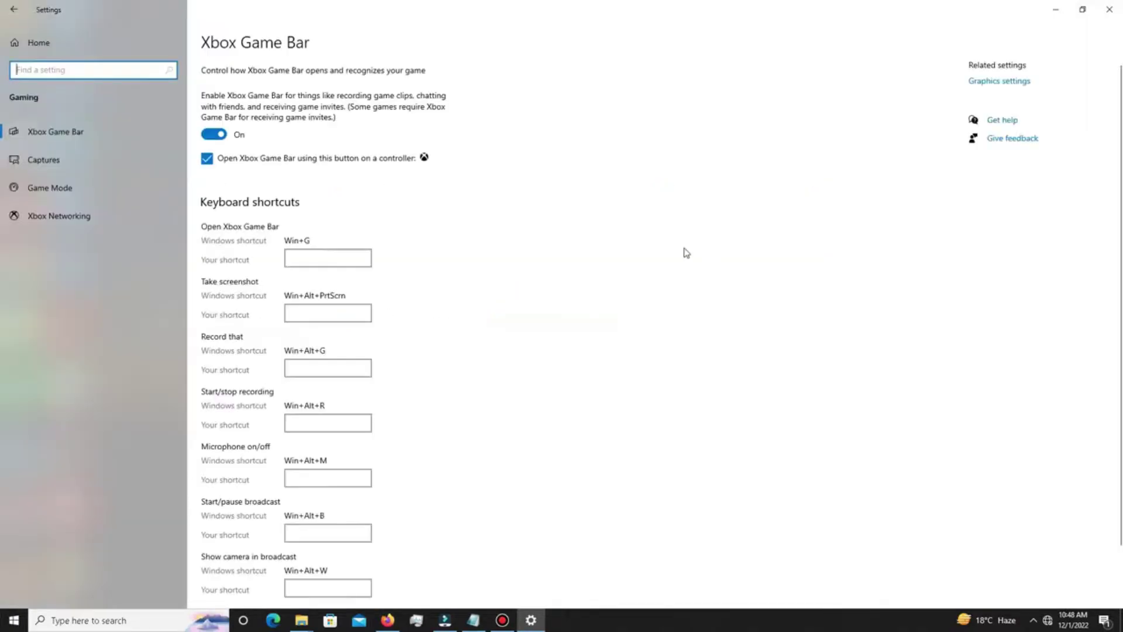
click(59, 187)
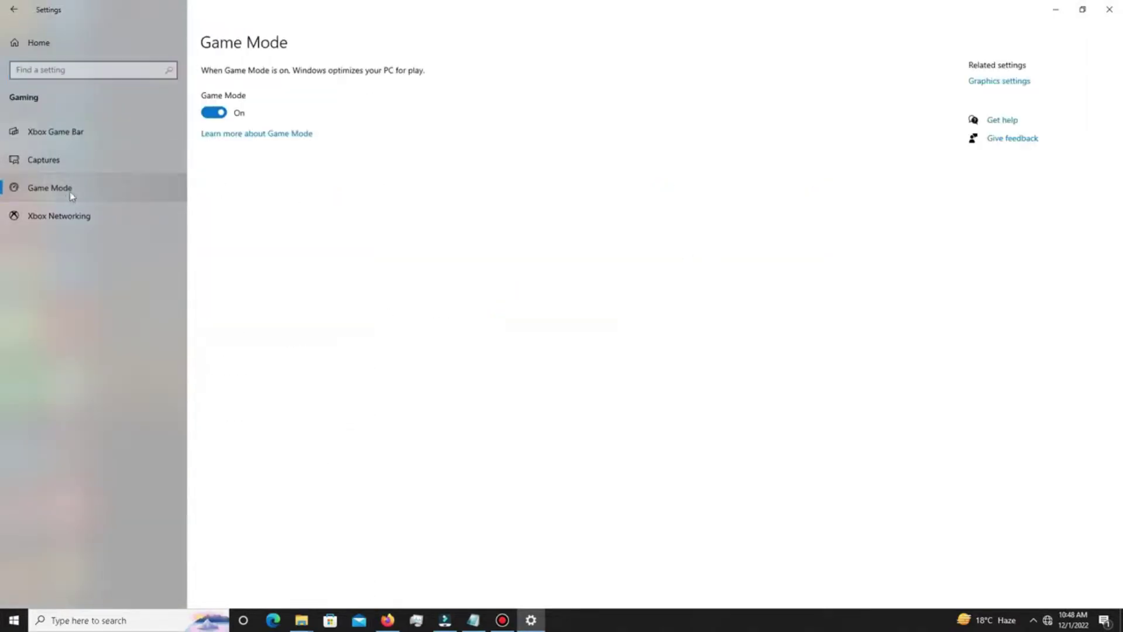
click(57, 165)
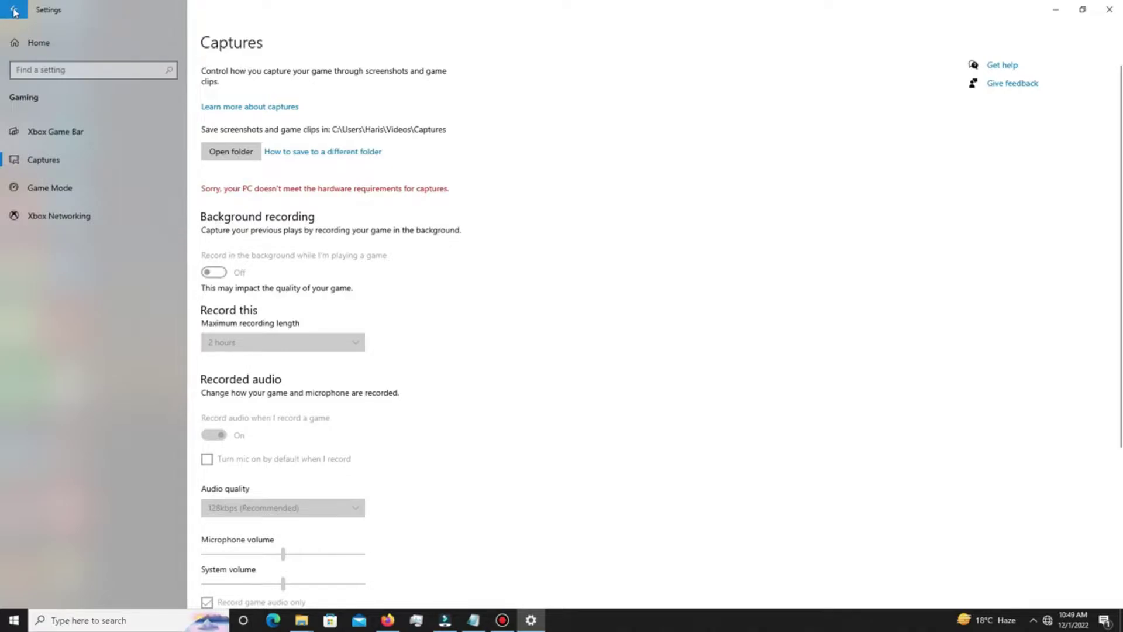
click(15, 10)
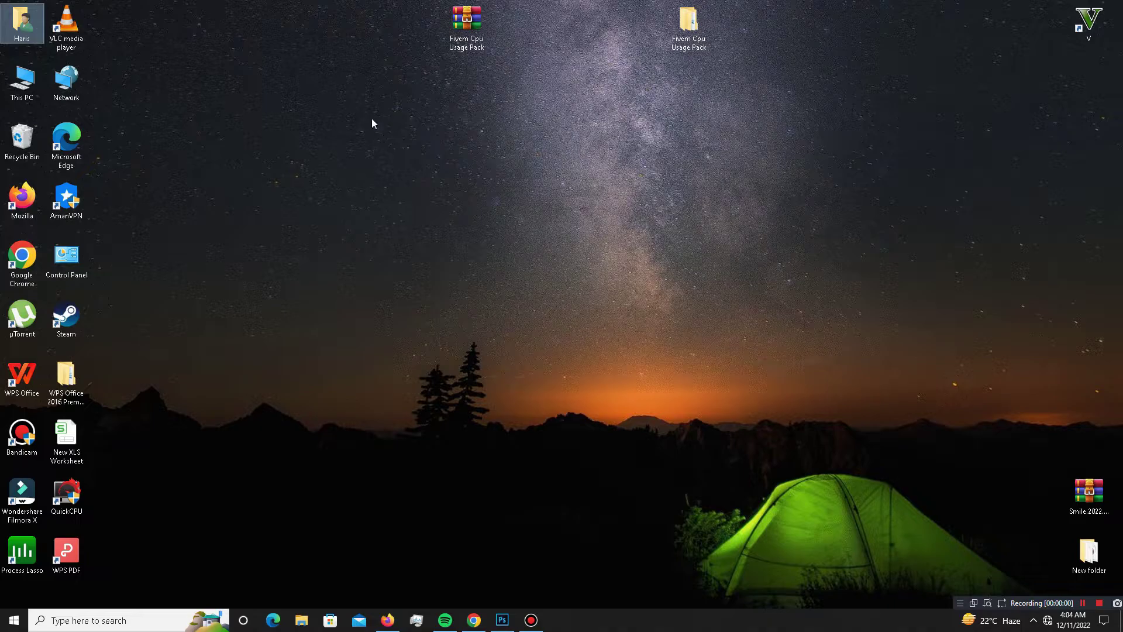
- Extract the Fivem Cpu Usage Pack archive onto the desktop and open its DX folder
click(459, 38)
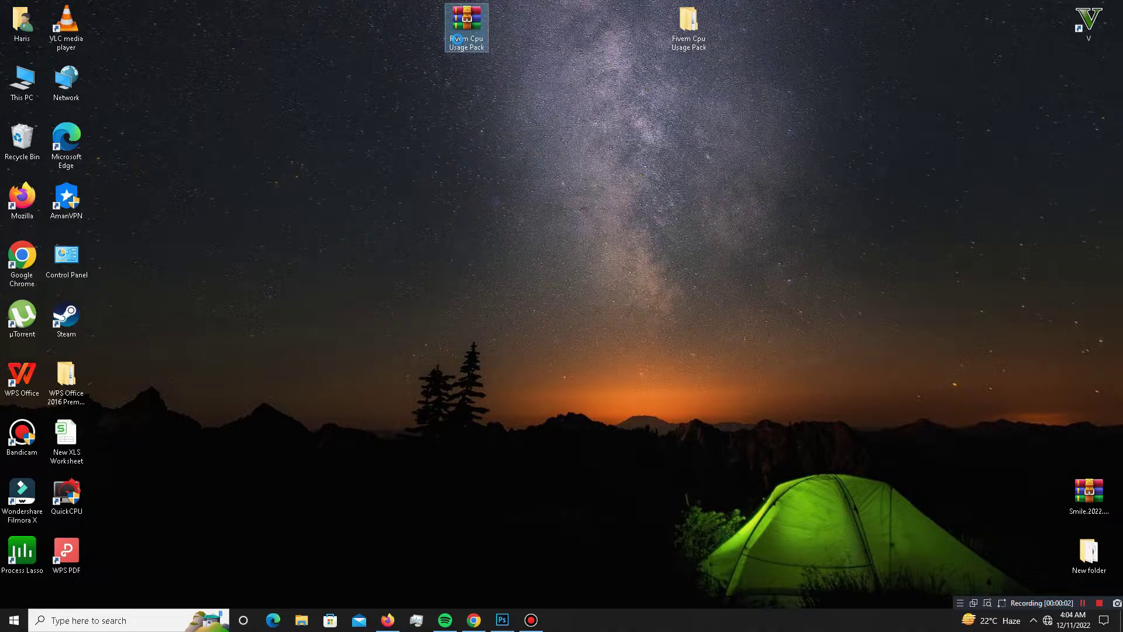
right_click(459, 39)
click(526, 100)
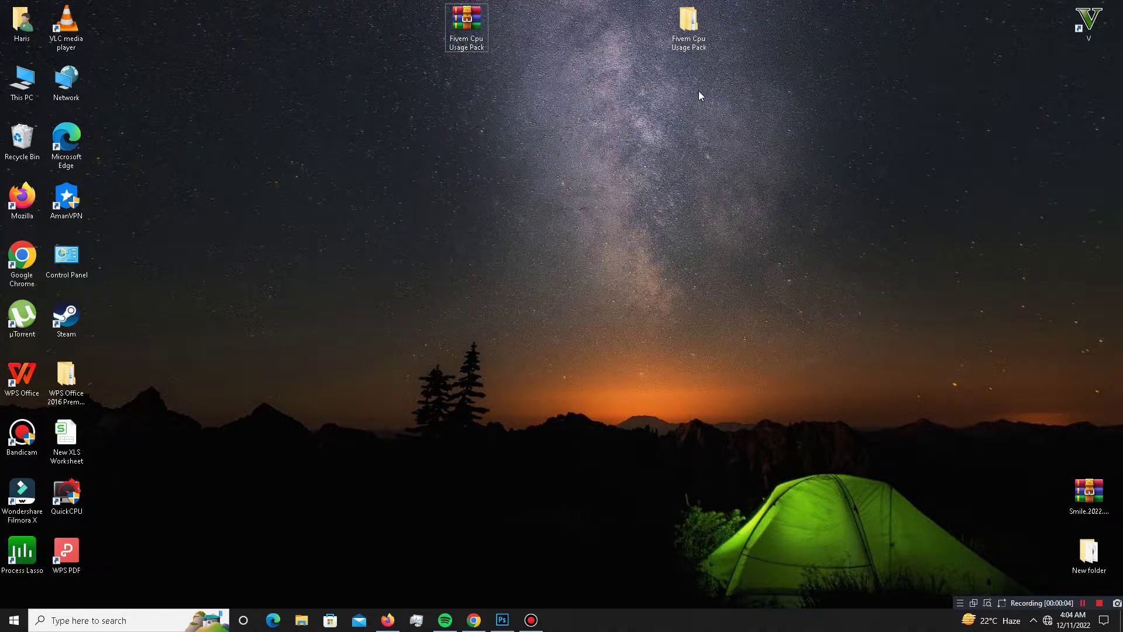
double_click(687, 26)
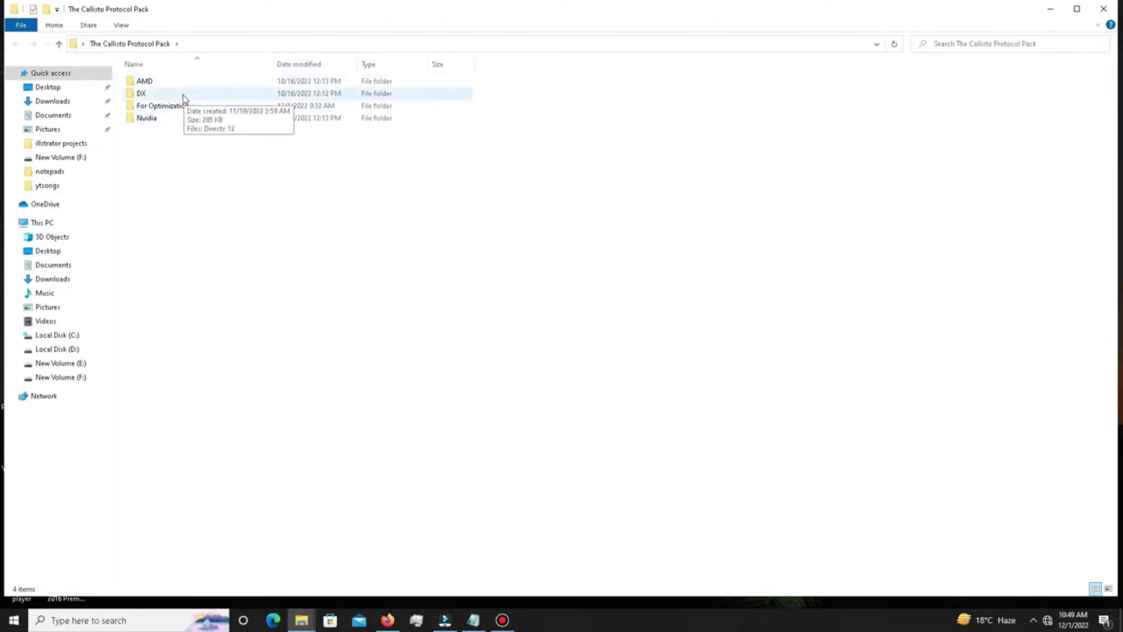
double_click(151, 93)
- Run the Directx 12 installer, accepting the licence and declining the Bing Bar offer
double_click(155, 82)
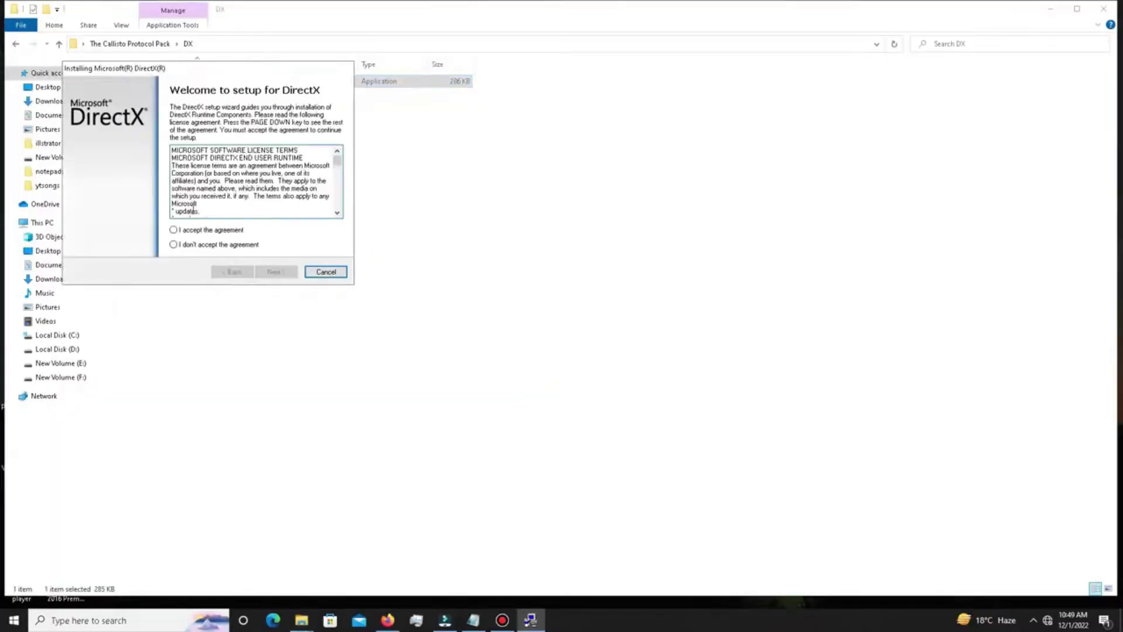
click(190, 231)
click(272, 271)
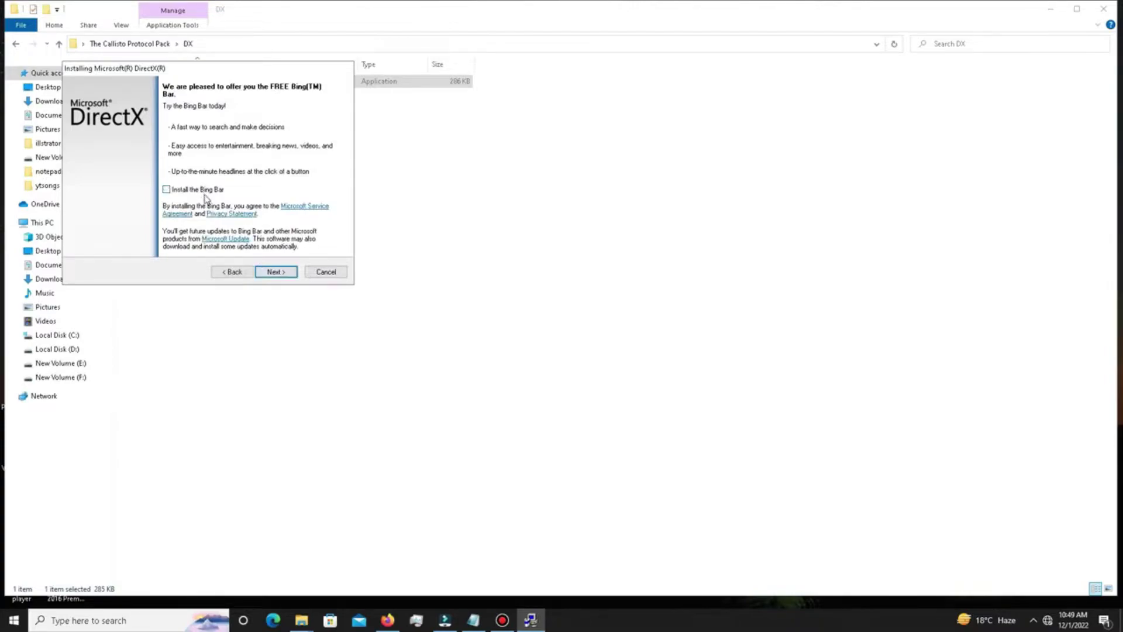
click(275, 272)
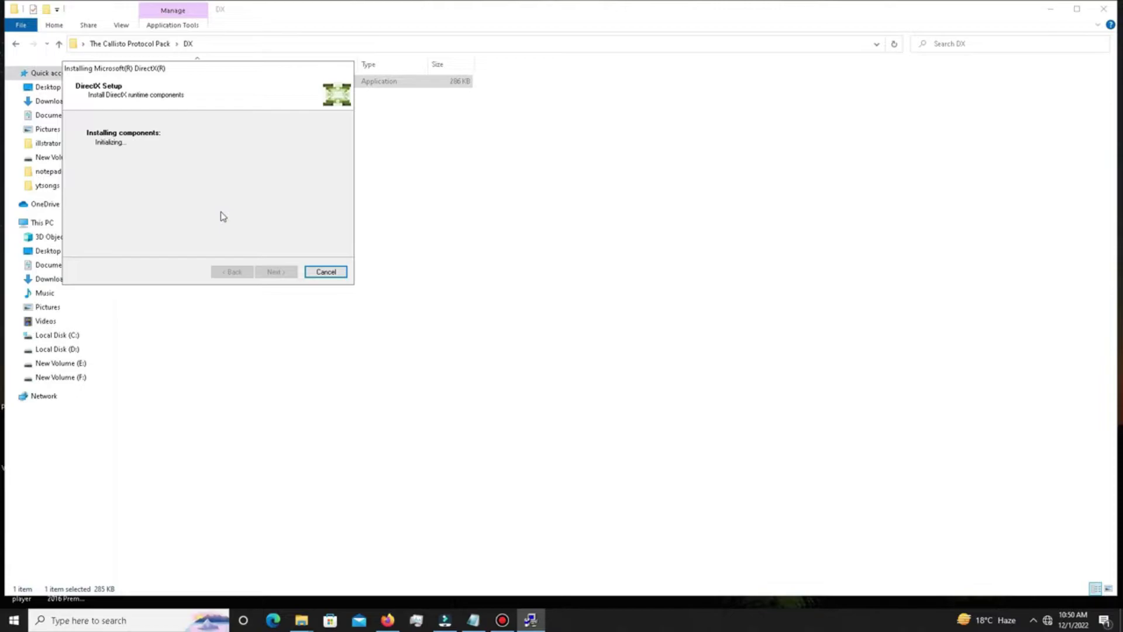
- Dismiss the download error, close the failed DirectX Setup, and return to the pack folder
click(1032, 619)
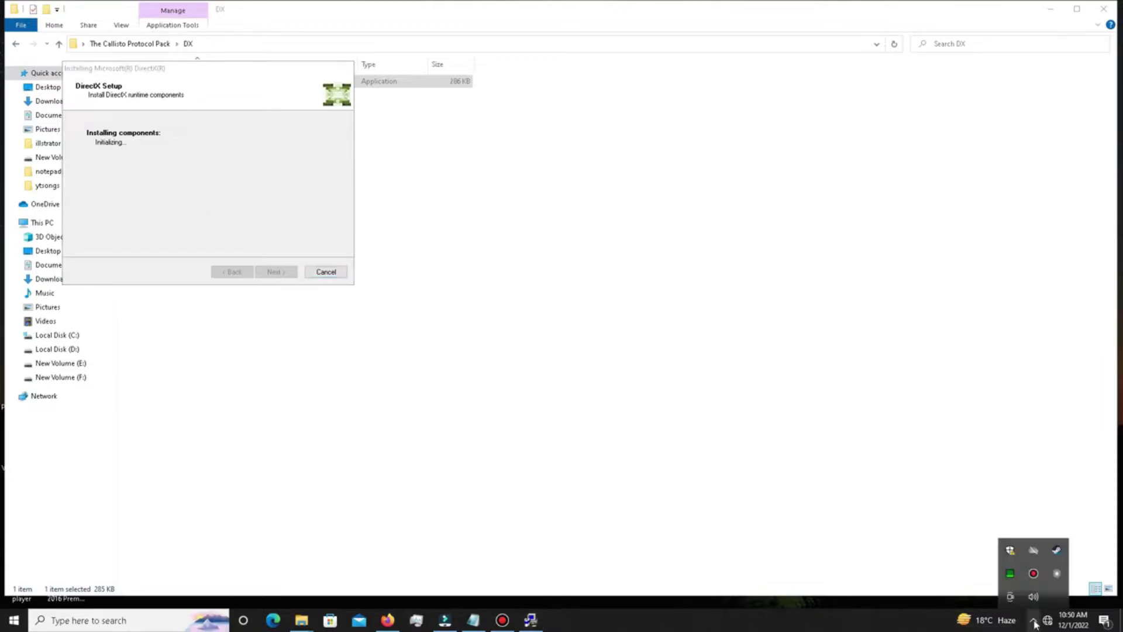
click(1033, 620)
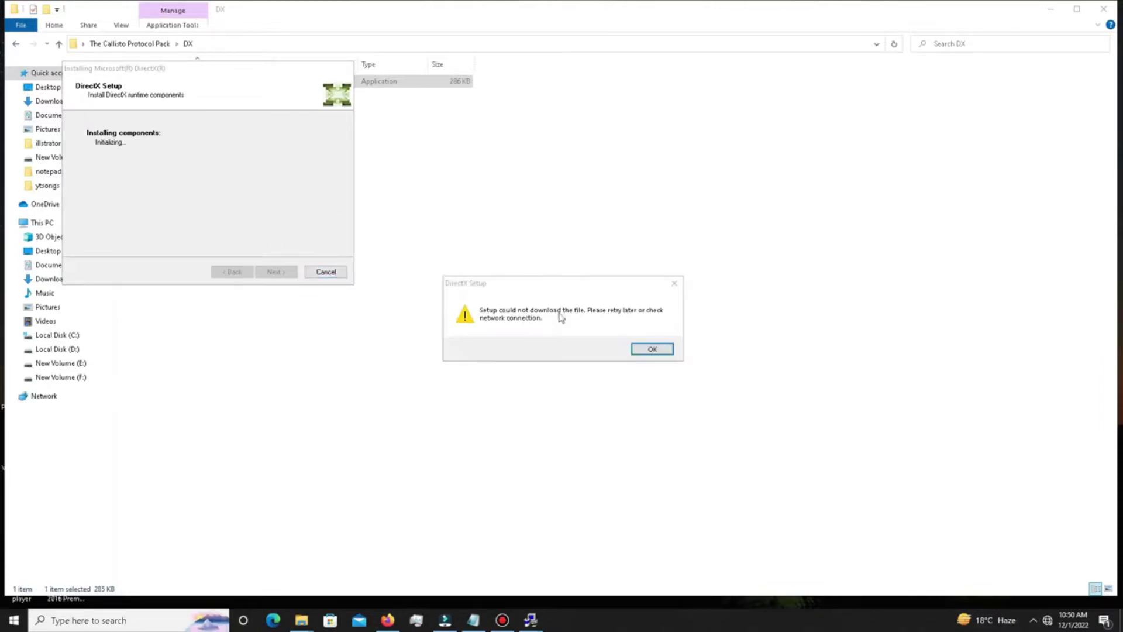
click(653, 349)
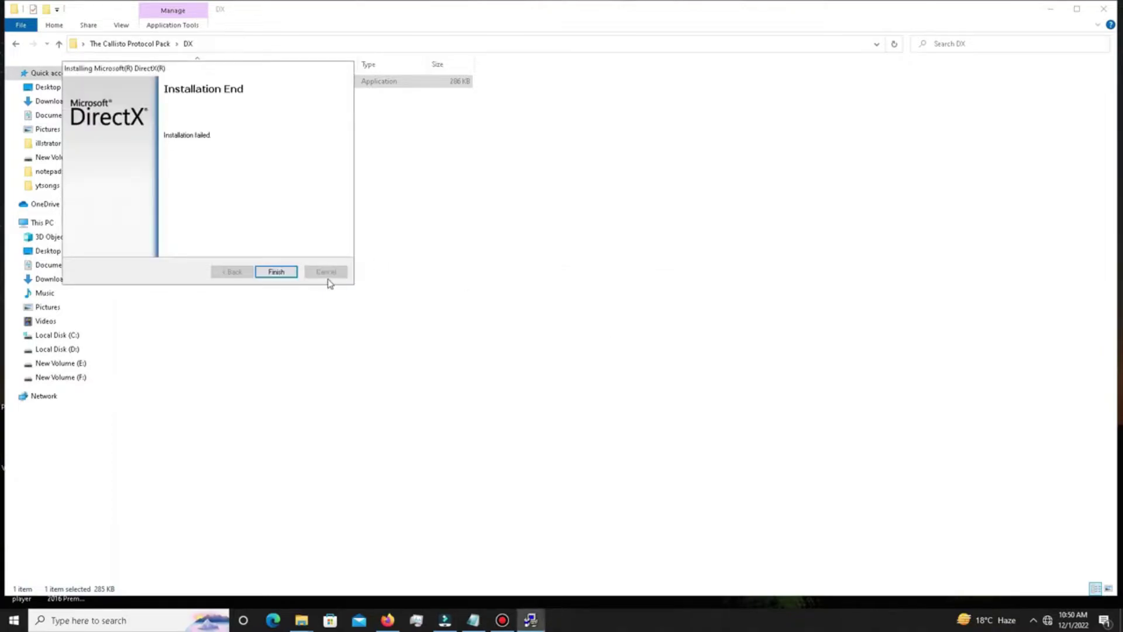
click(276, 272)
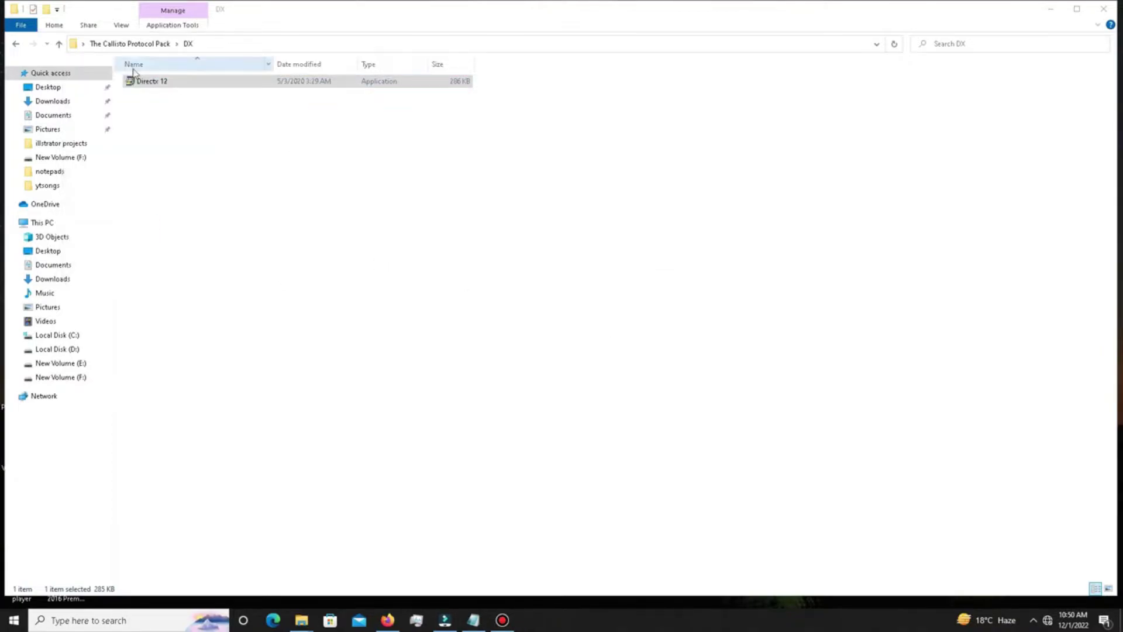
click(16, 44)
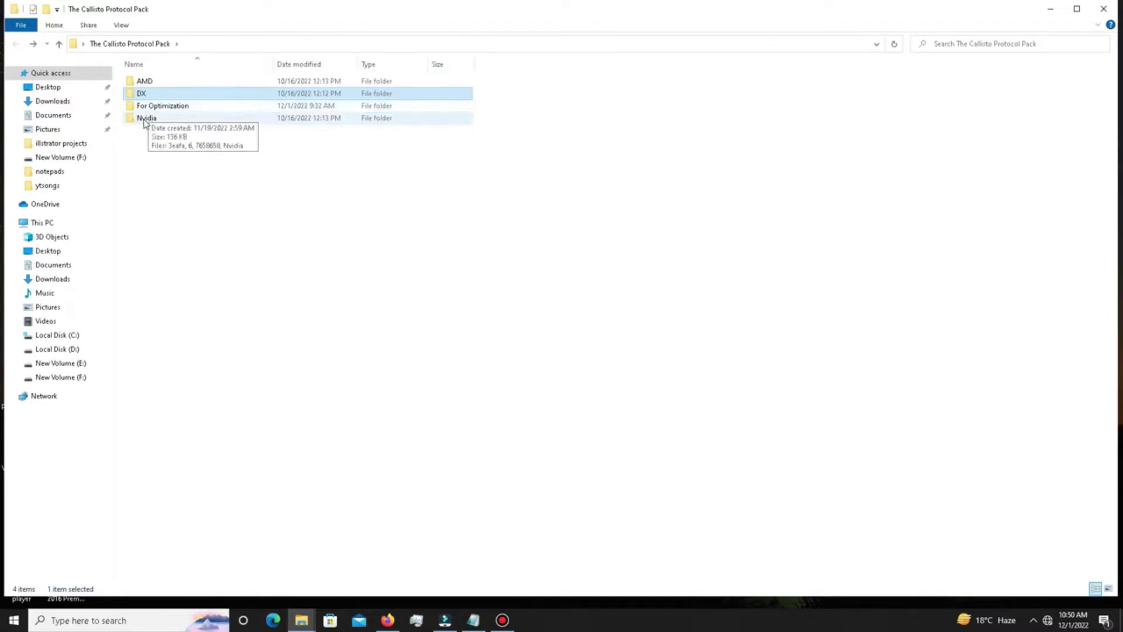
- Open the Nvidia folder and read its six-line settings notes file before closing it
double_click(156, 120)
double_click(346, 105)
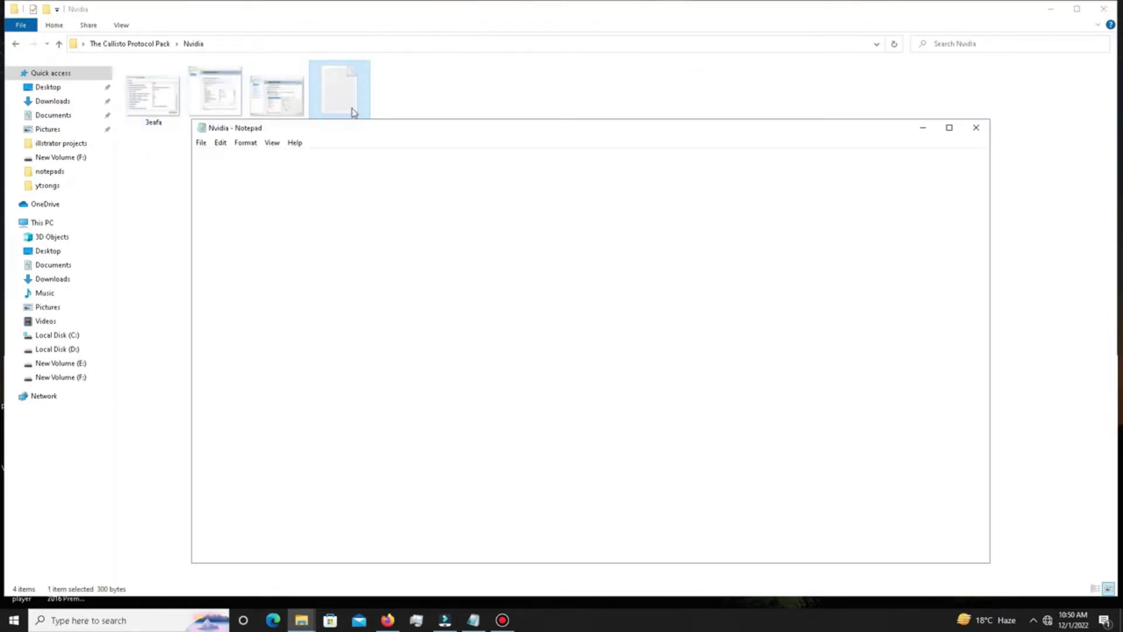
double_click(436, 209)
drag(357, 211, 187, 154)
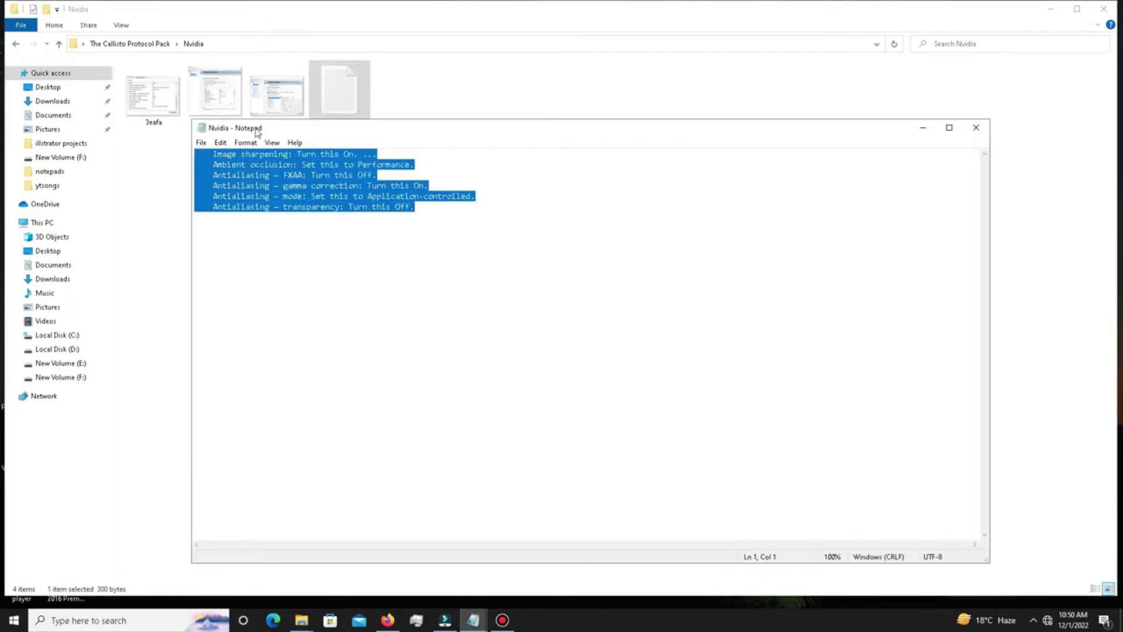
drag(256, 127, 252, 107)
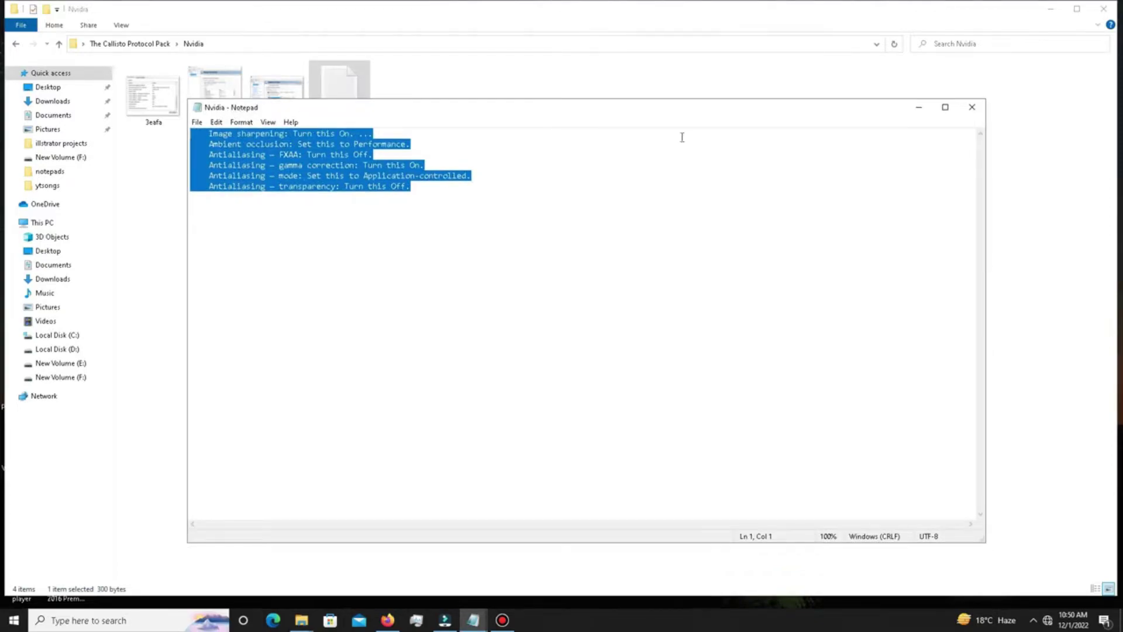
click(971, 107)
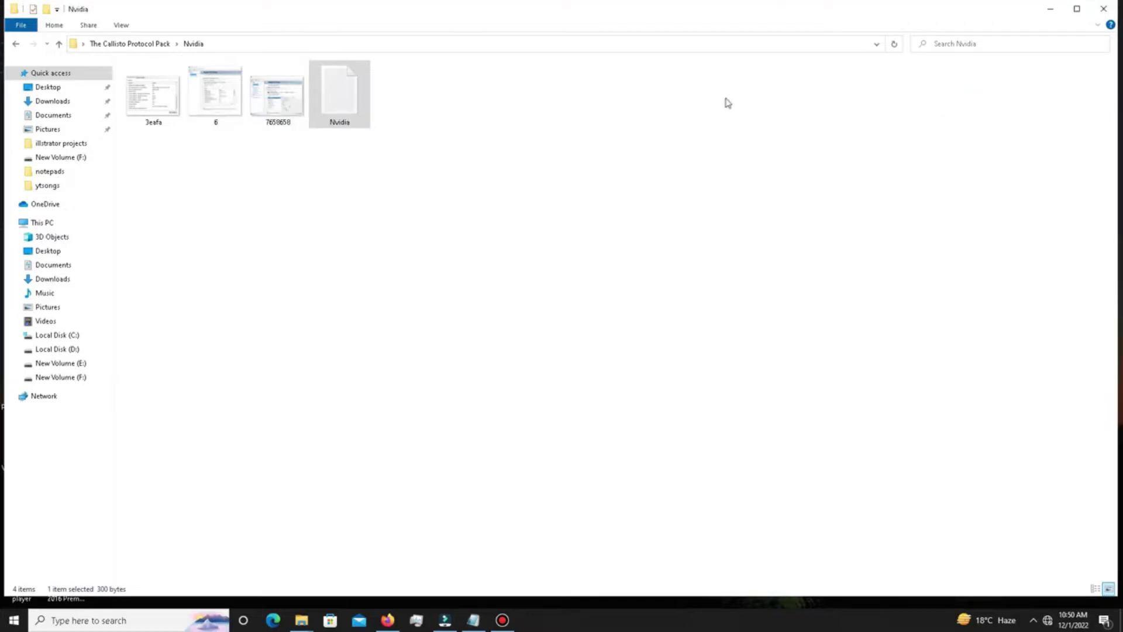
- Page through the 3eafa to 7658658 screenshots in Photos, then return to The Callisto Protocol Pack folder
double_click(156, 104)
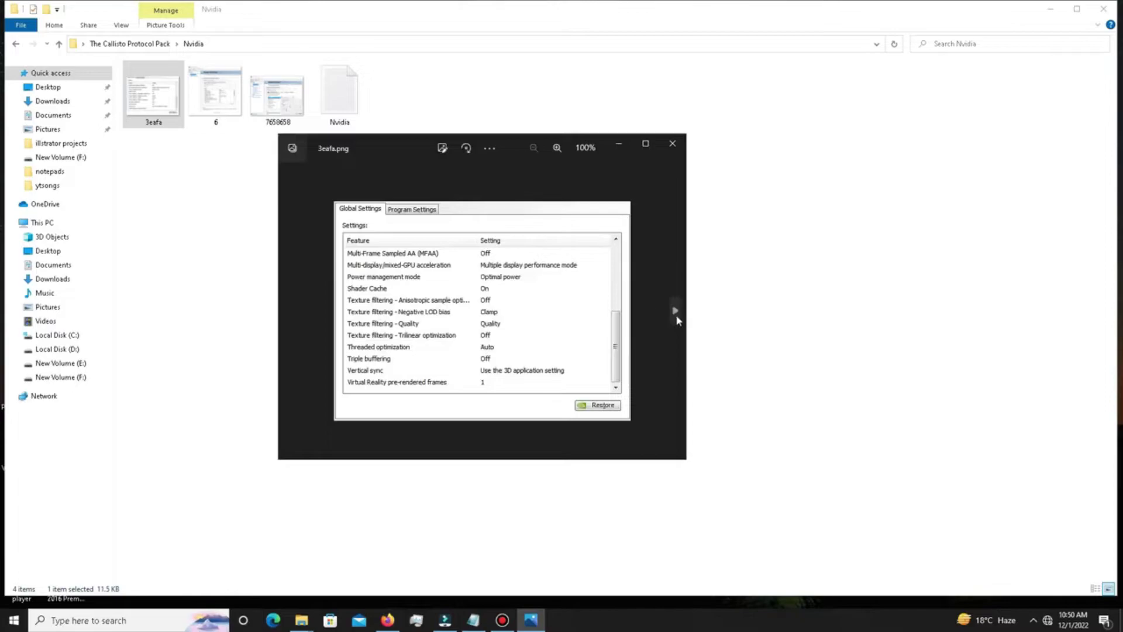
click(677, 312)
click(676, 312)
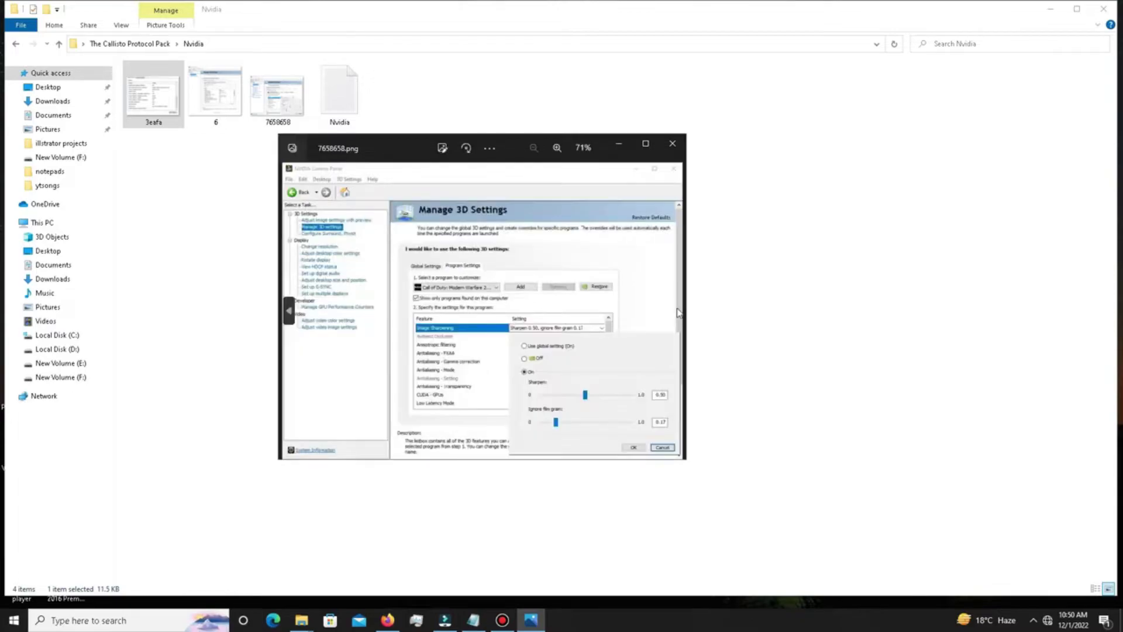
click(672, 145)
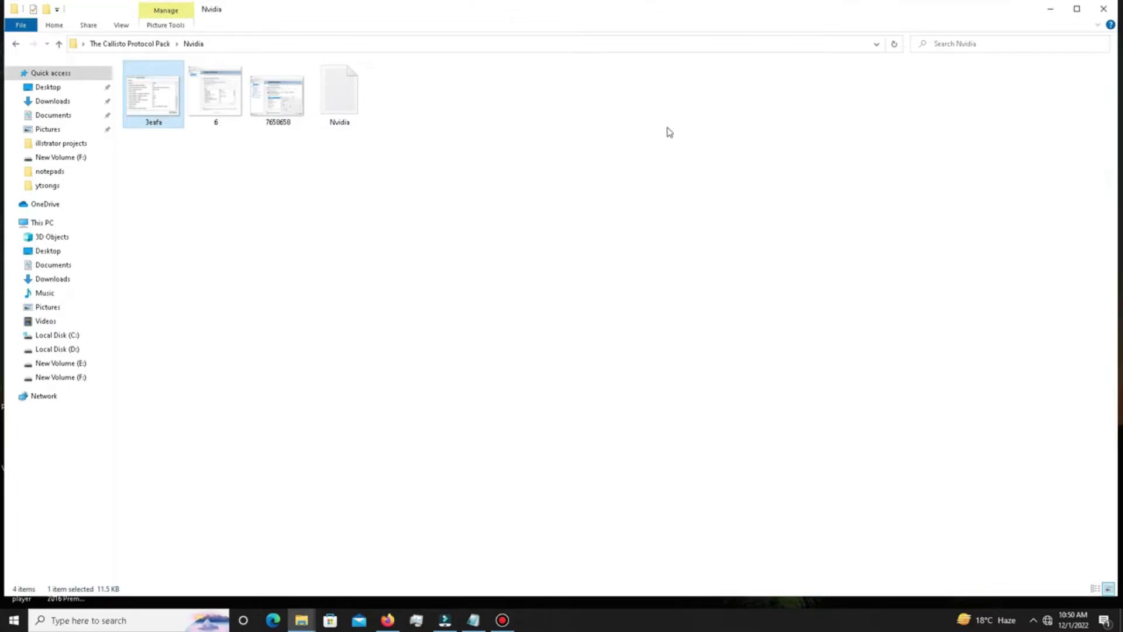
click(16, 44)
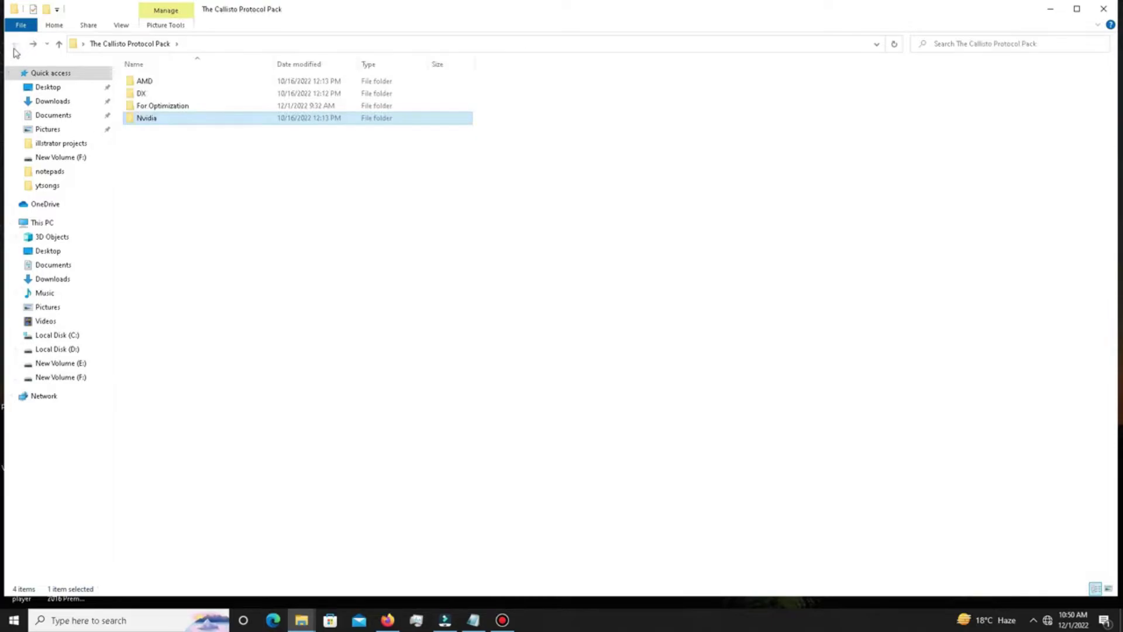
double_click(146, 80)
double_click(289, 103)
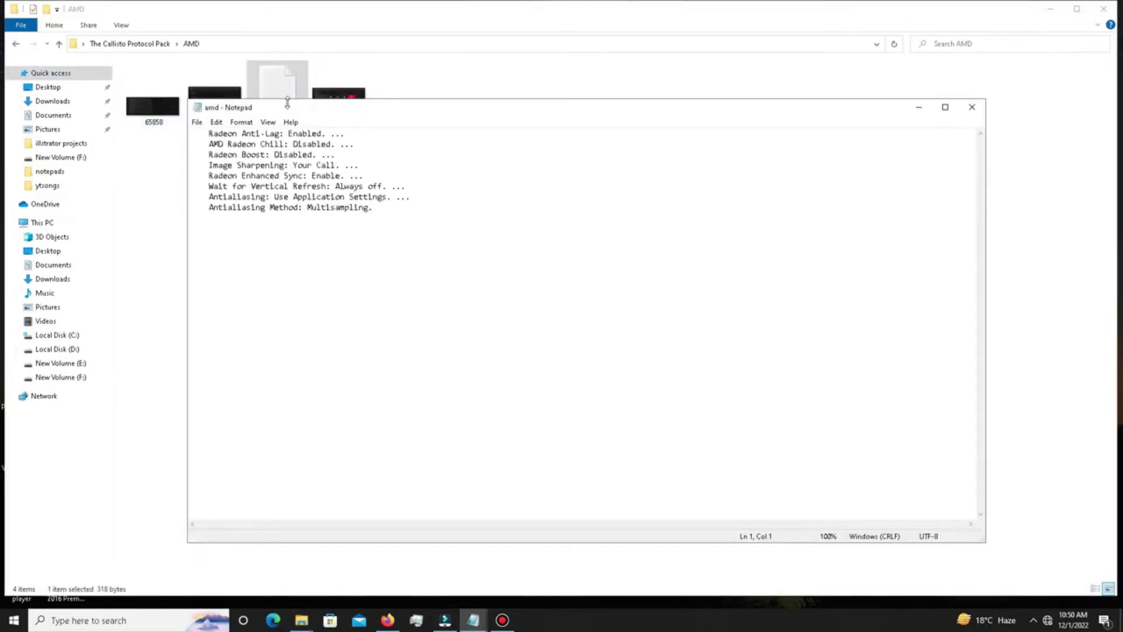
drag(374, 209, 190, 128)
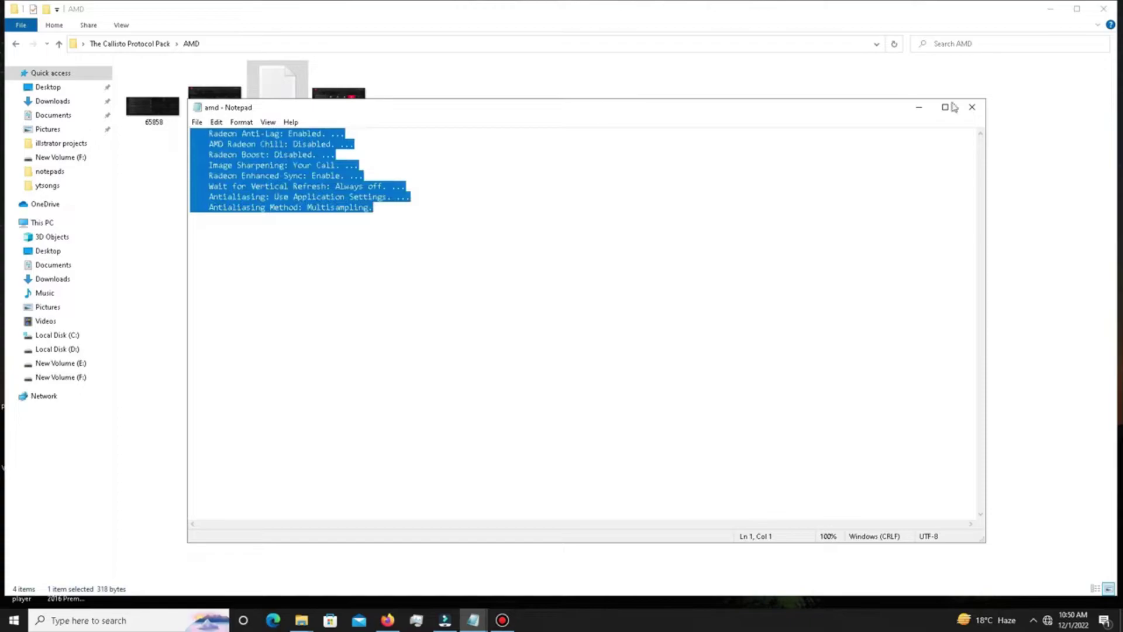
click(971, 107)
double_click(164, 114)
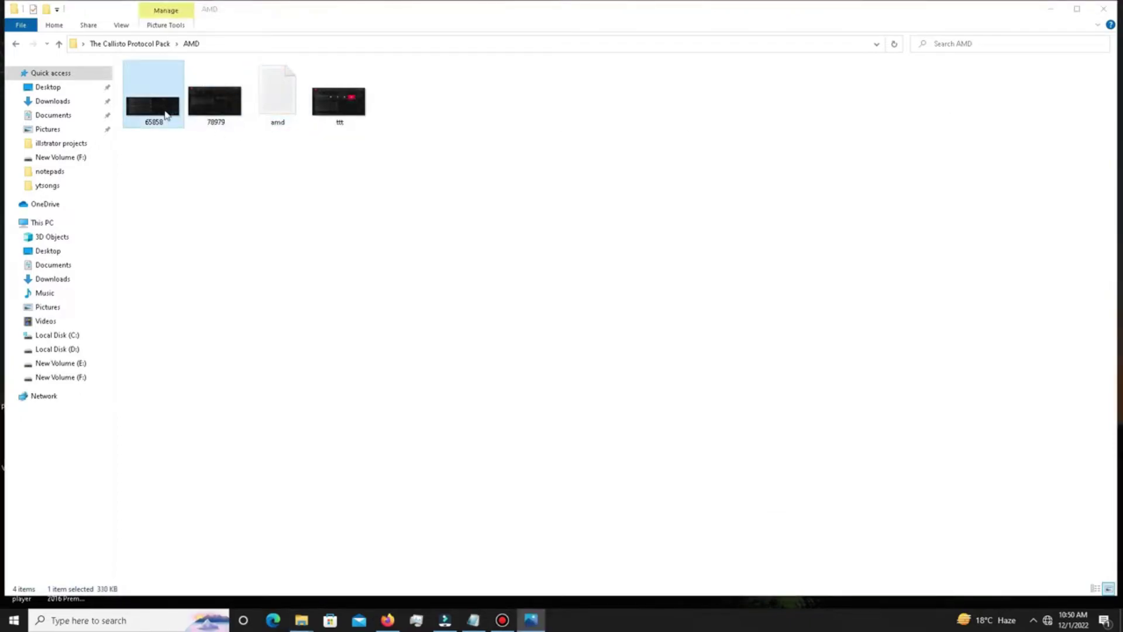
click(676, 312)
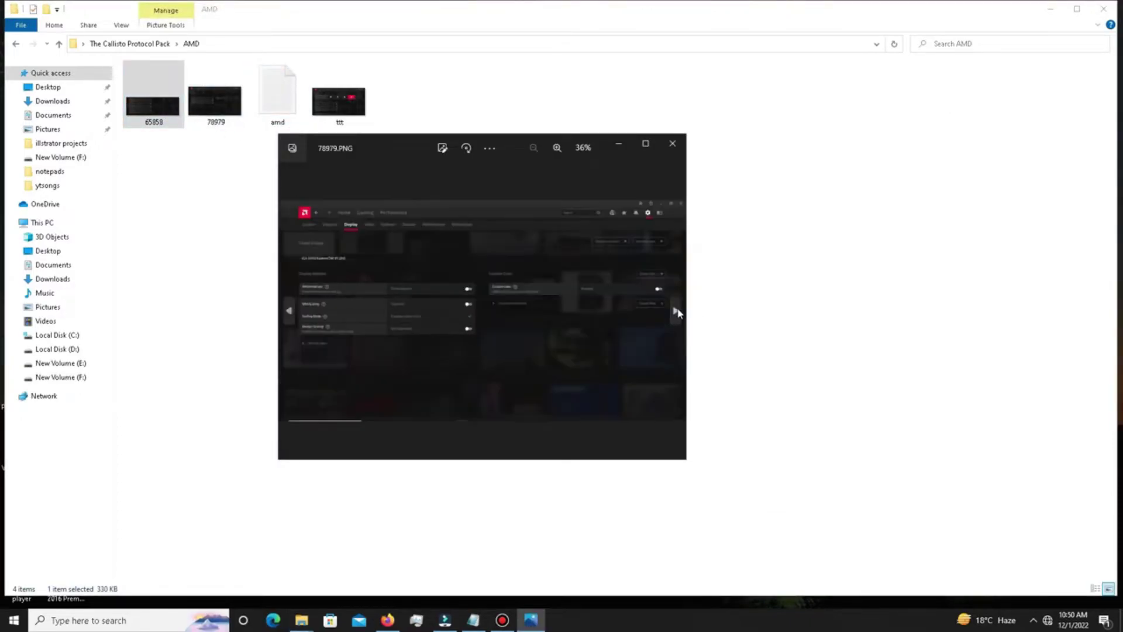
click(674, 145)
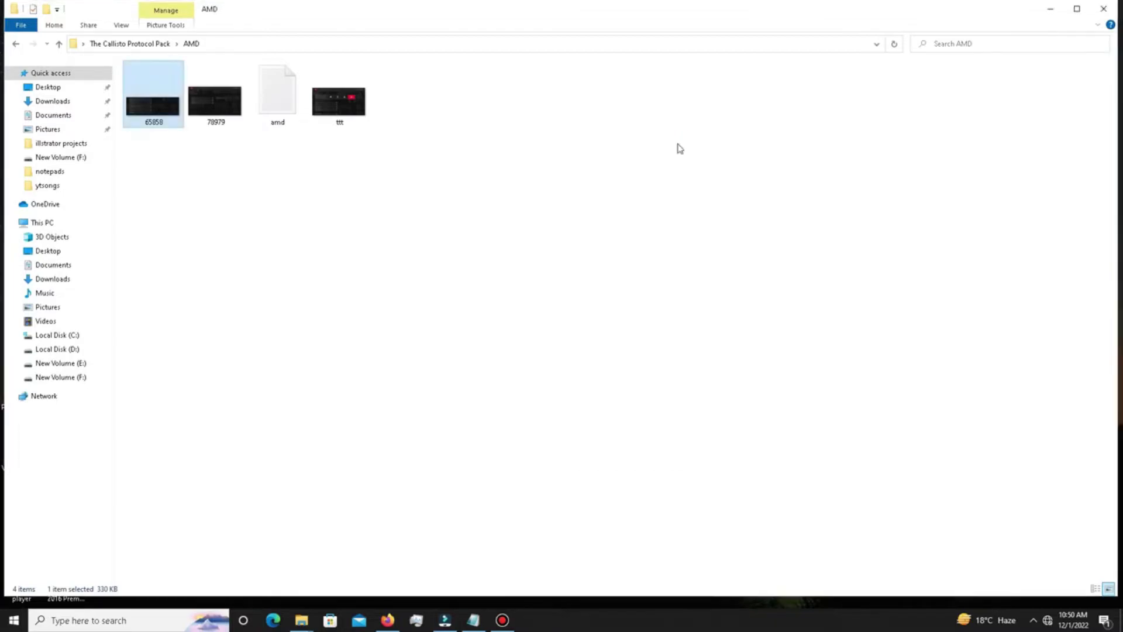
click(17, 45)
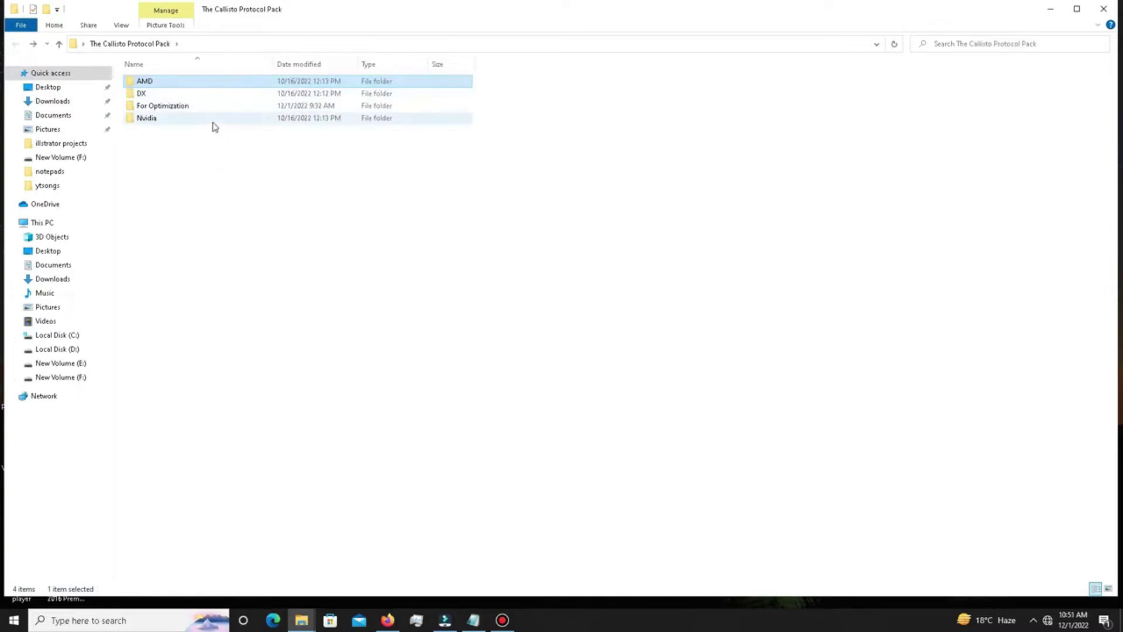
- Browse For Optimization's Cpu and GPU Settings > AMD subfolders, then enter the Lasso folder
double_click(166, 111)
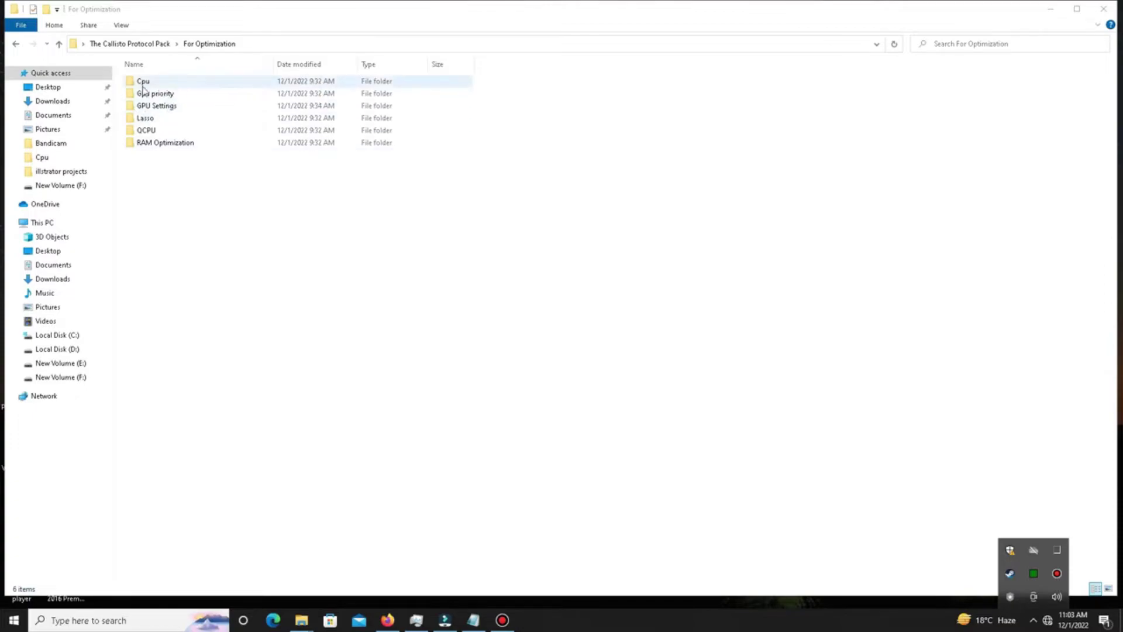
double_click(143, 85)
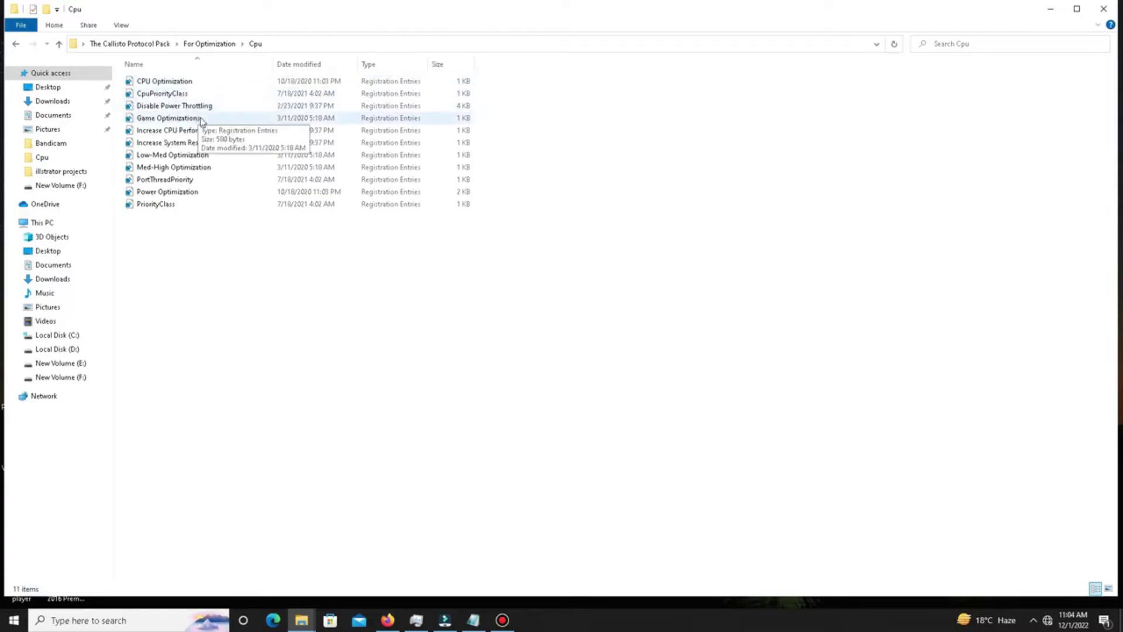
click(16, 45)
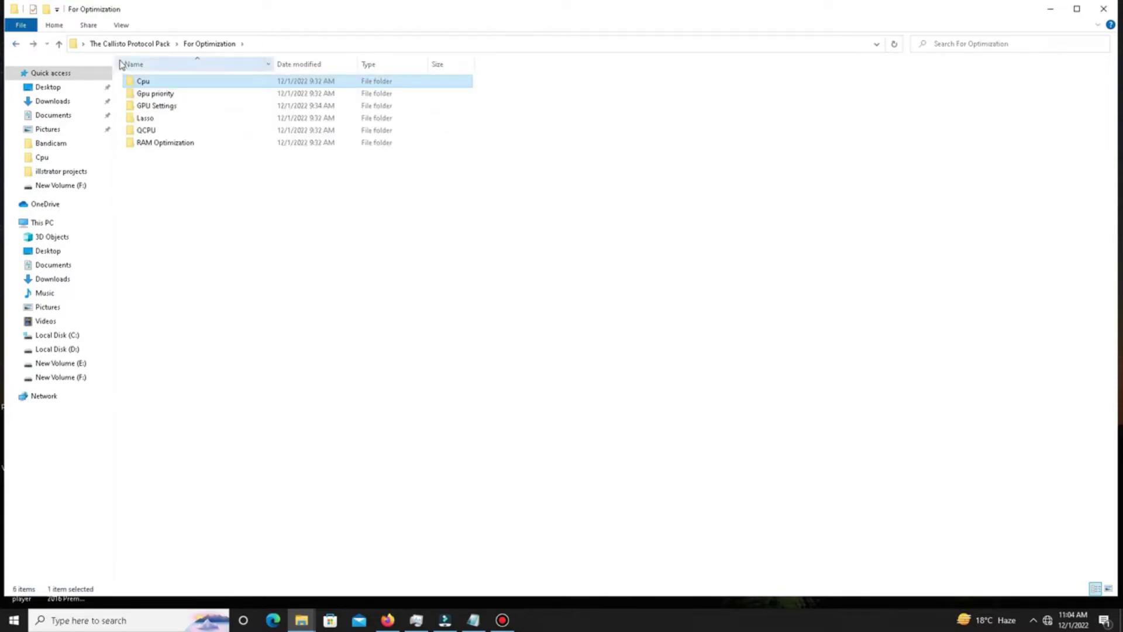
double_click(175, 106)
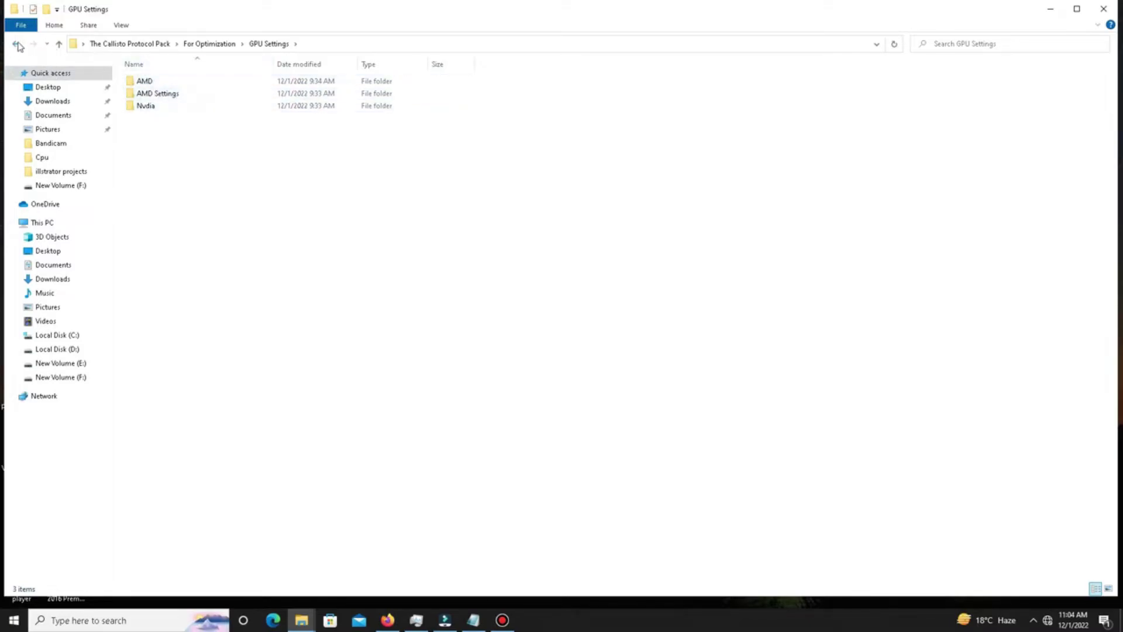
double_click(168, 83)
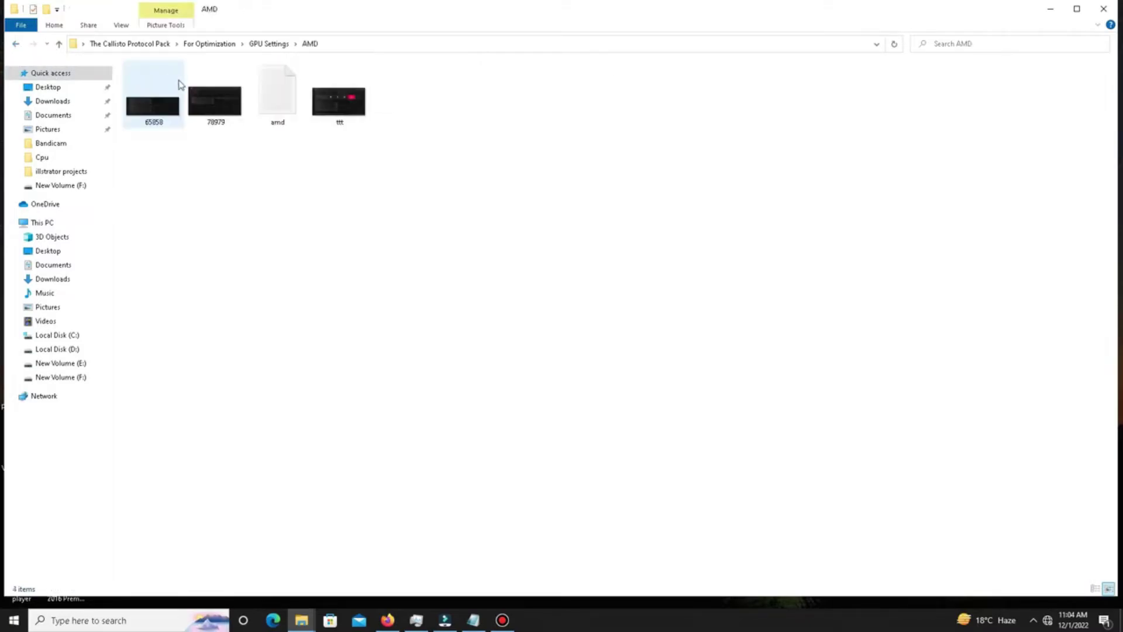
click(16, 45)
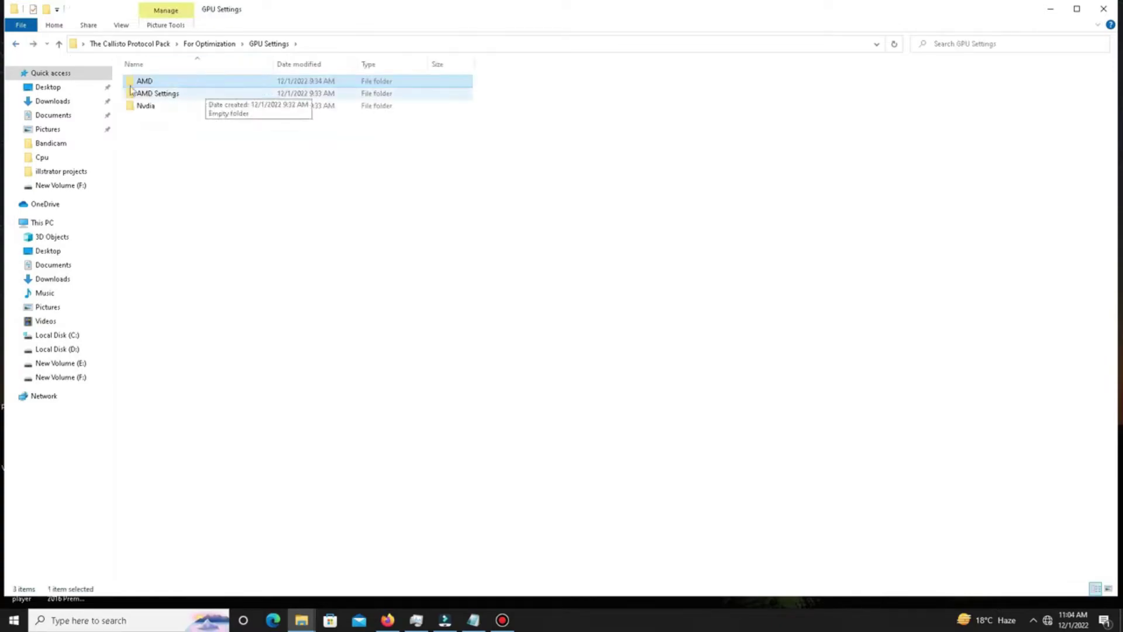
click(16, 45)
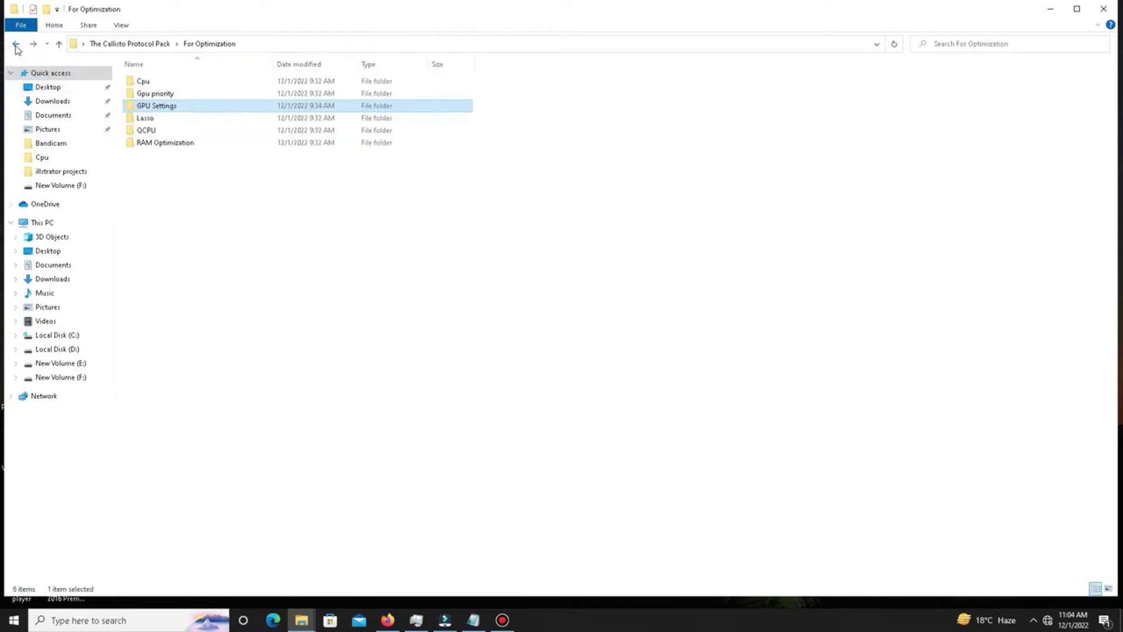
double_click(147, 118)
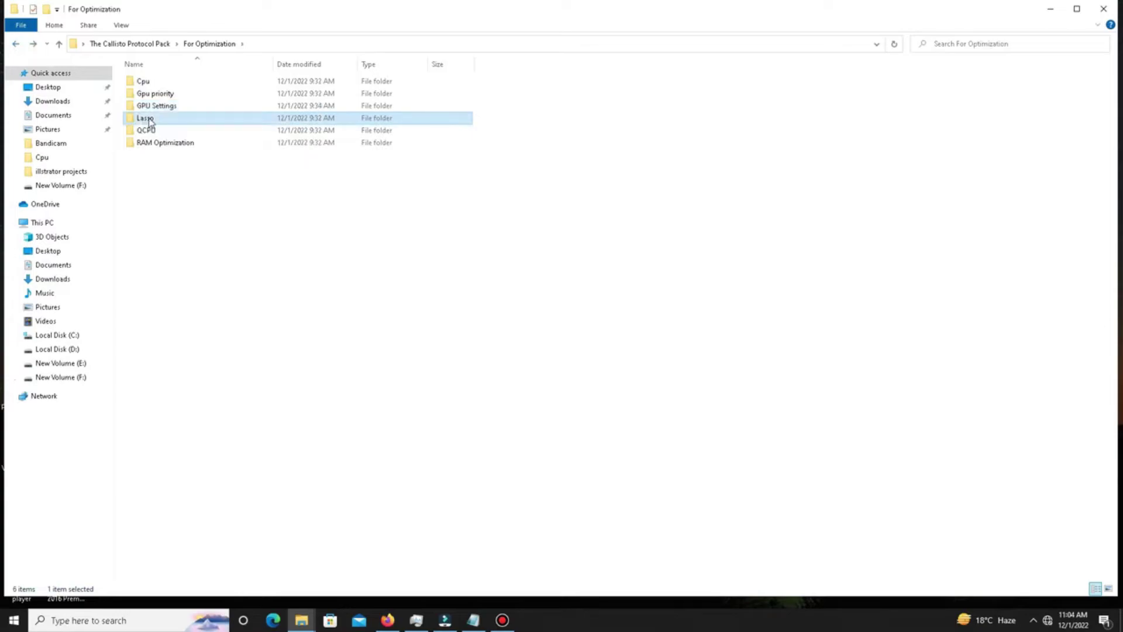
- Navigate into Bitsum Process Lasso Pro 9.8.2.2 + Activator > Setup and select the 64-bit installer
click(175, 96)
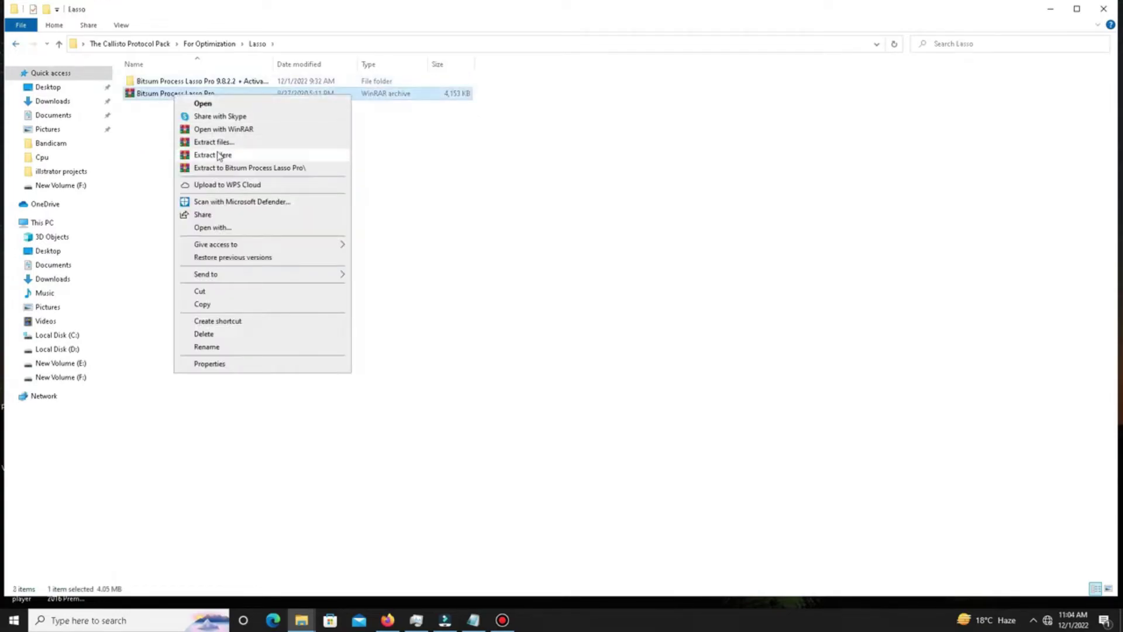
double_click(182, 84)
double_click(182, 84)
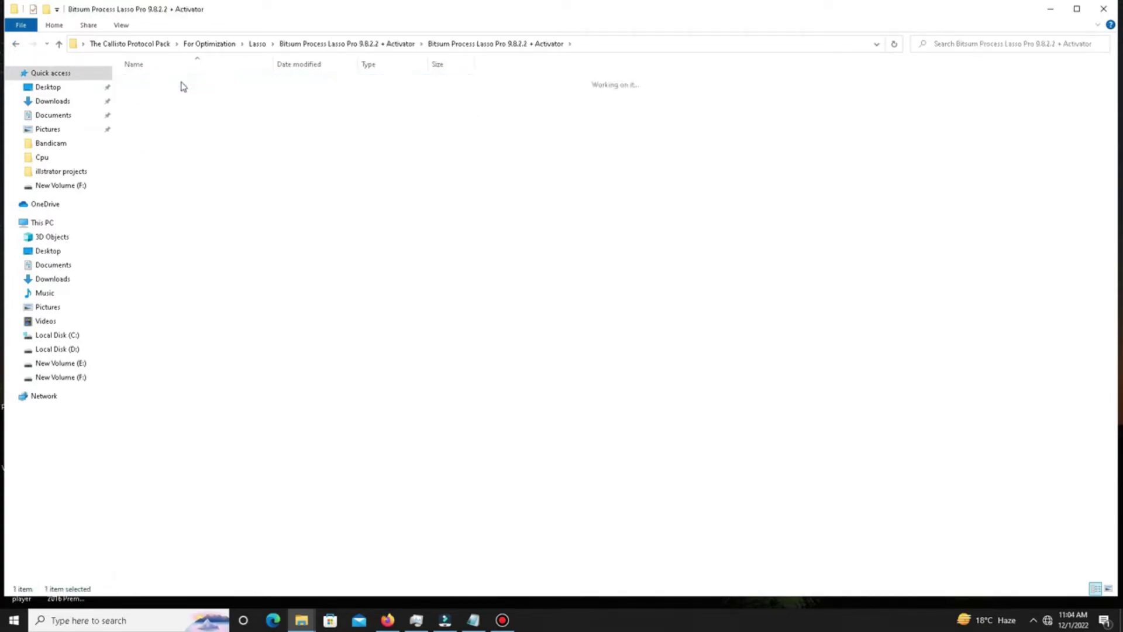
double_click(179, 83)
click(183, 96)
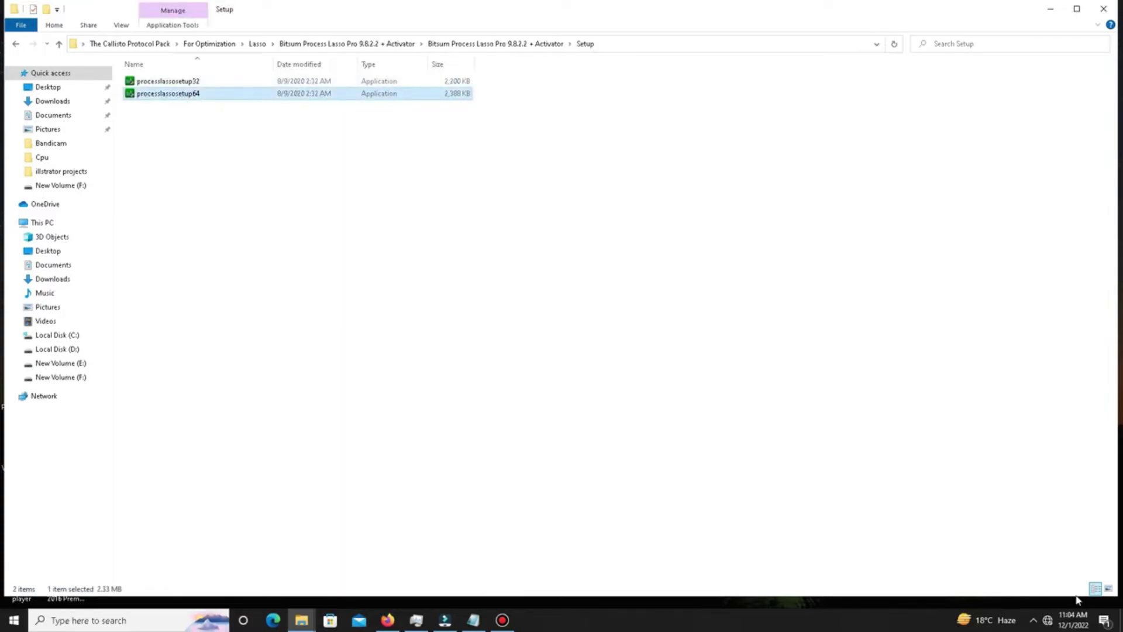
click(1033, 620)
- Switch Process Lasso's active power profile to High performance, dismissing the unlicensed notice, then close it
double_click(1033, 575)
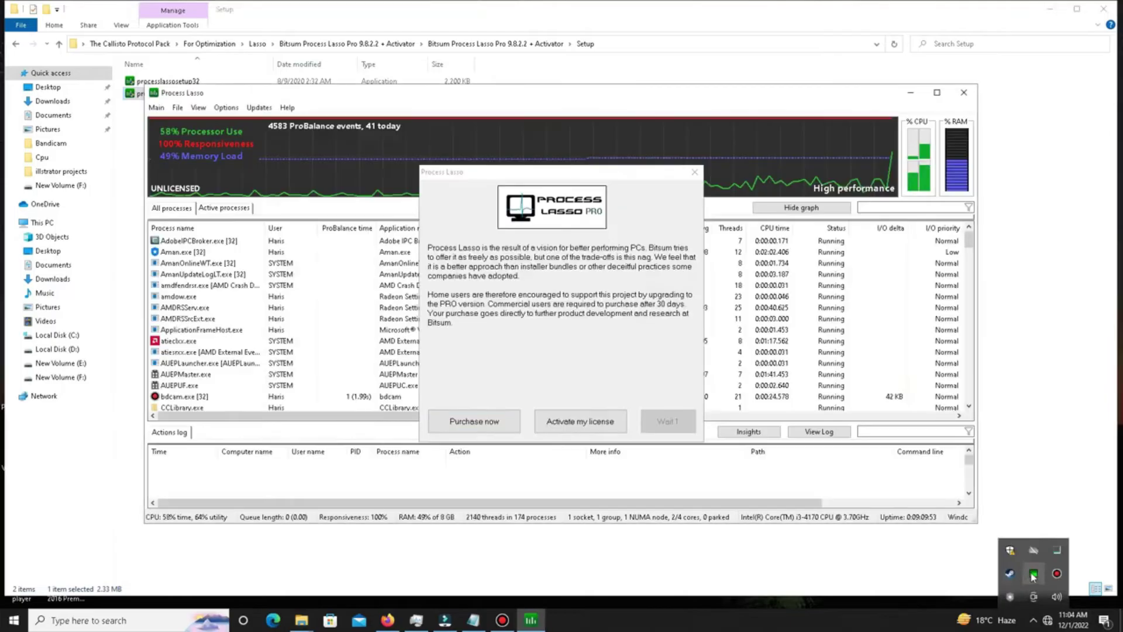
click(695, 173)
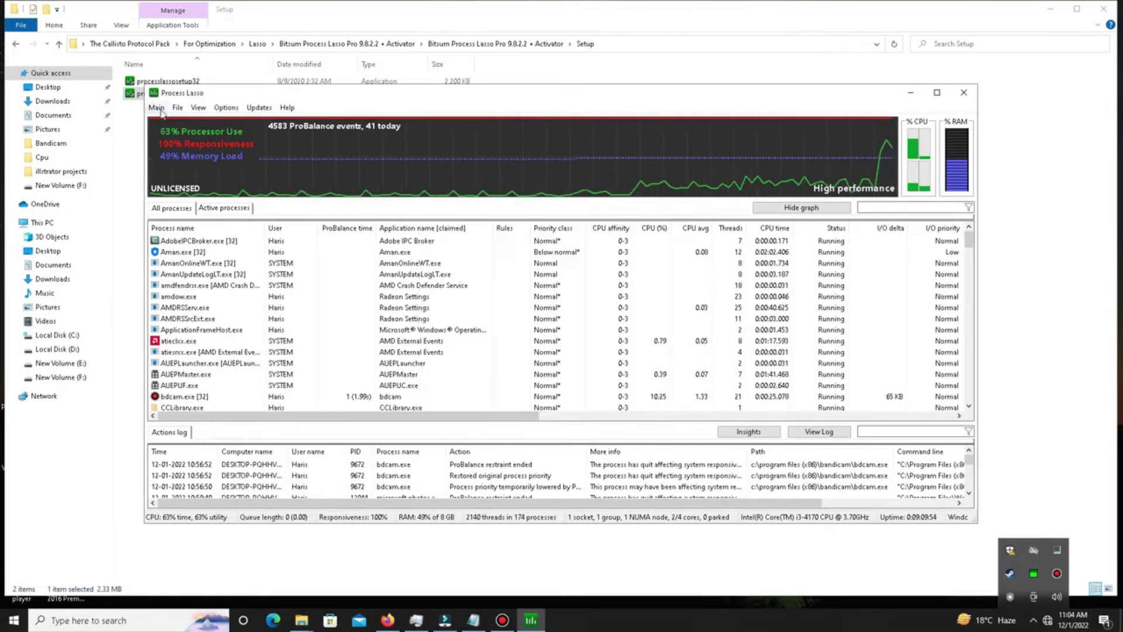
drag(209, 94, 190, 89)
click(137, 105)
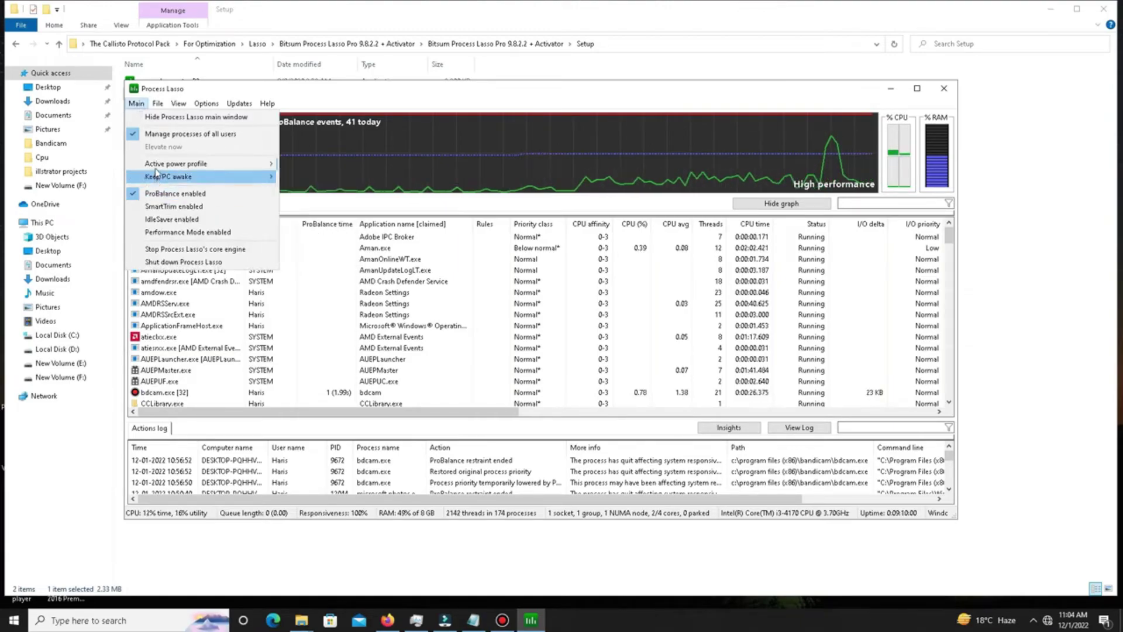
mouse_move(191, 169)
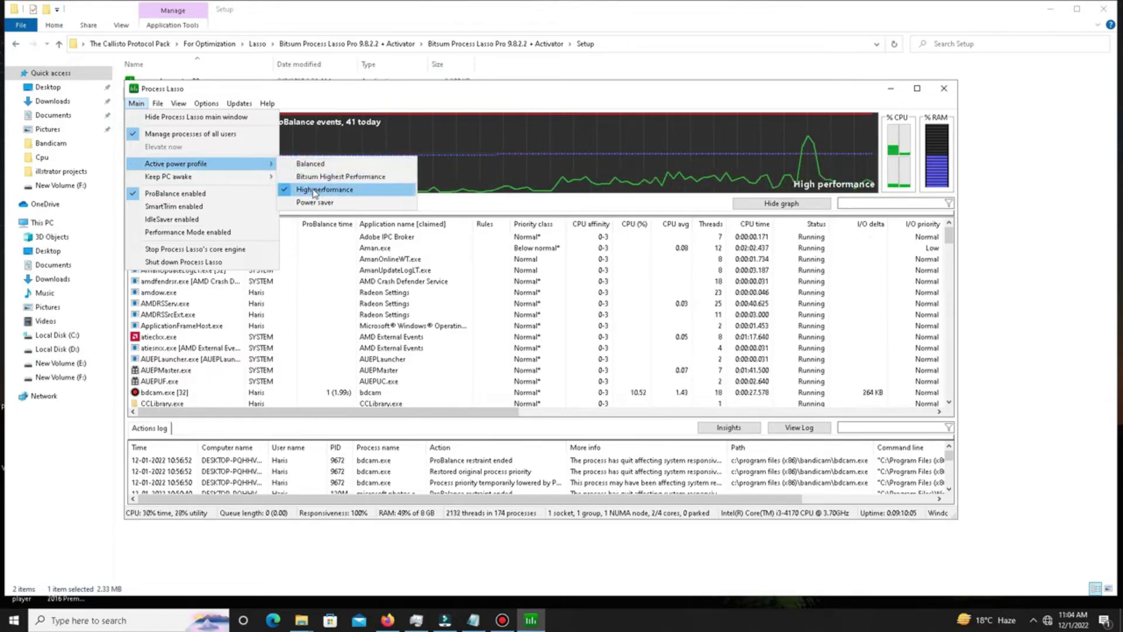
click(315, 190)
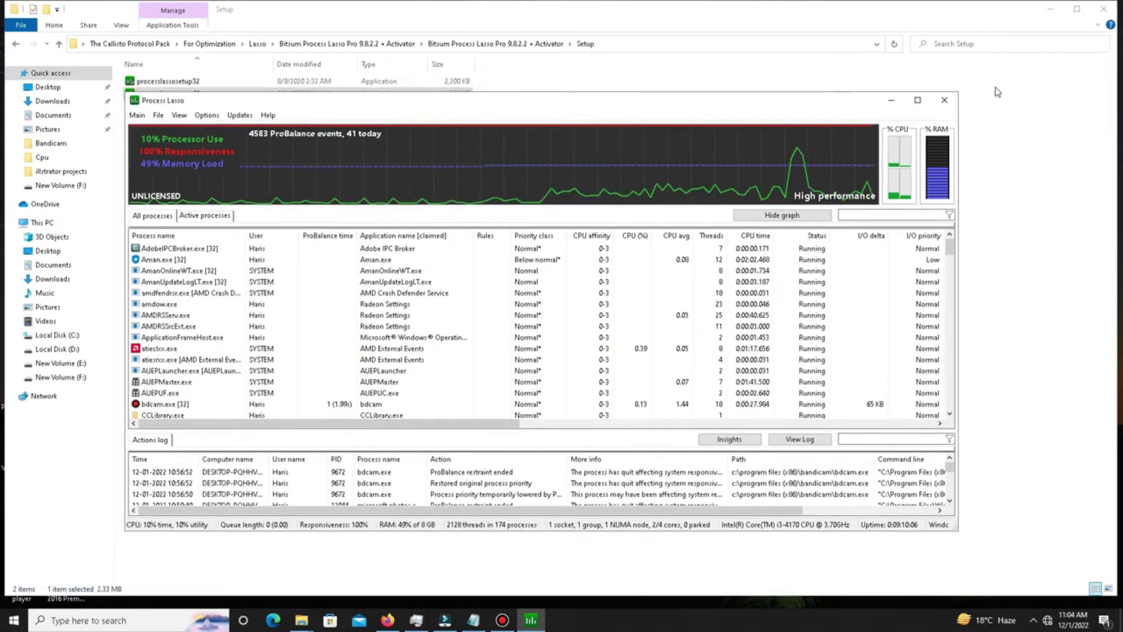
click(944, 99)
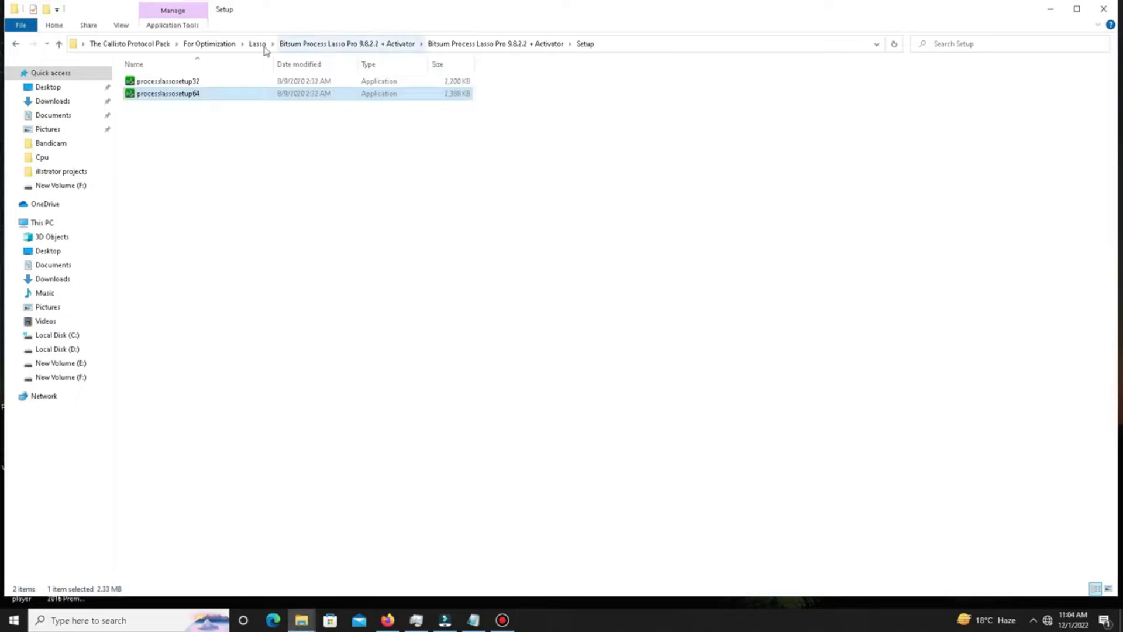
- Go back to For Optimization, open the QCPU folder and select the QuickCpuSetup installer
click(16, 45)
click(16, 44)
click(16, 44)
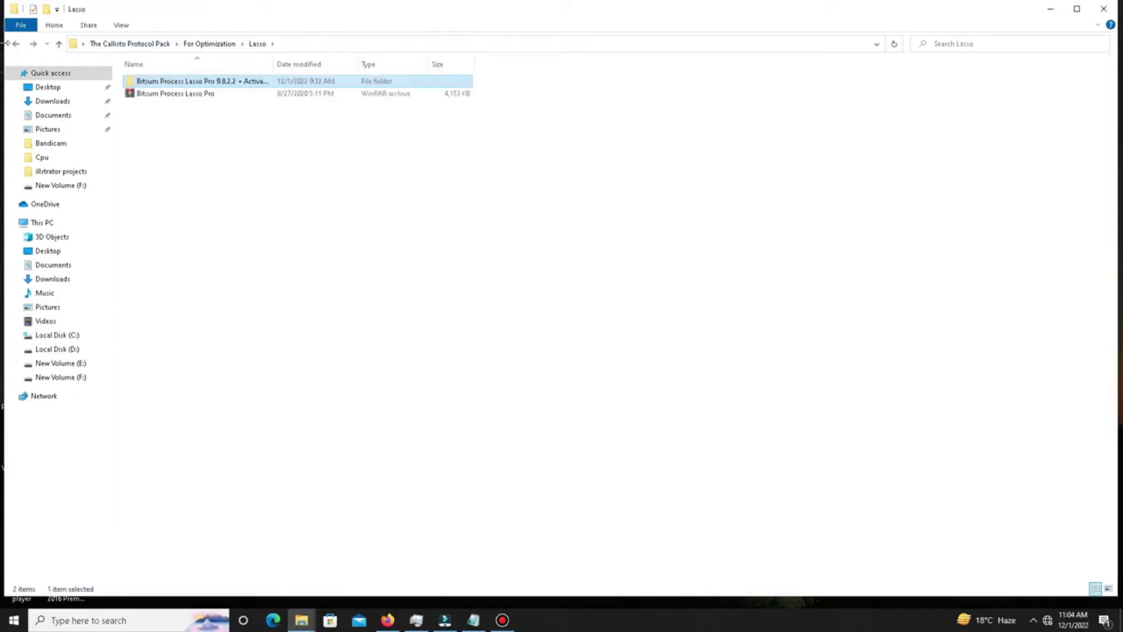
click(15, 44)
double_click(157, 133)
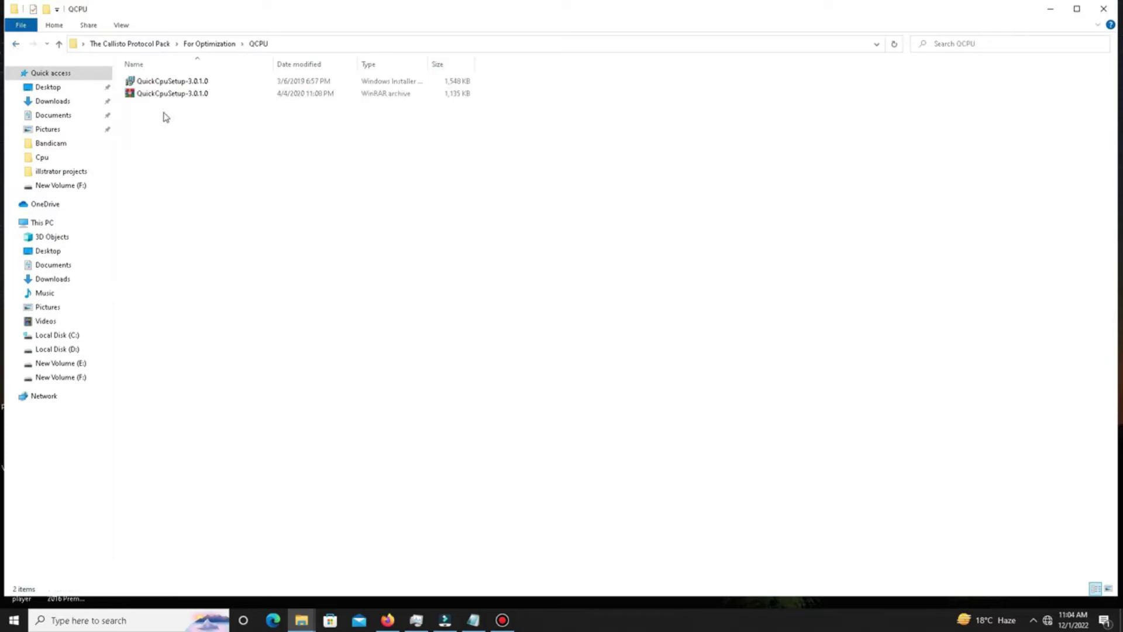
click(163, 94)
right_click(163, 94)
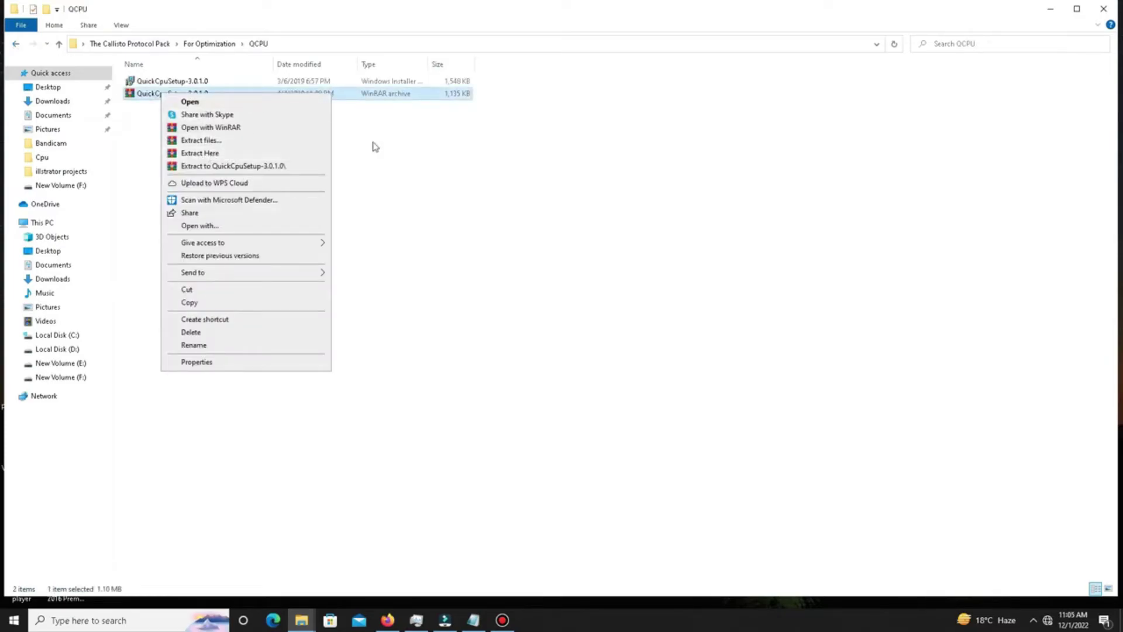
click(190, 81)
- Show the desktop and select the QuickCPU shortcut
right_click(665, 619)
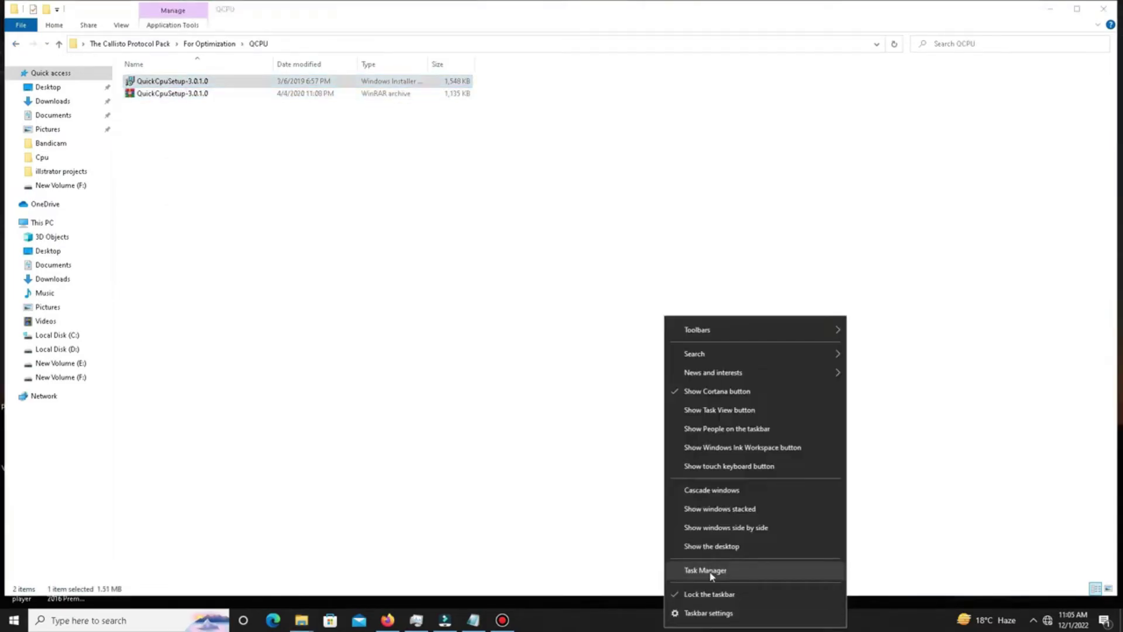
click(710, 547)
click(85, 465)
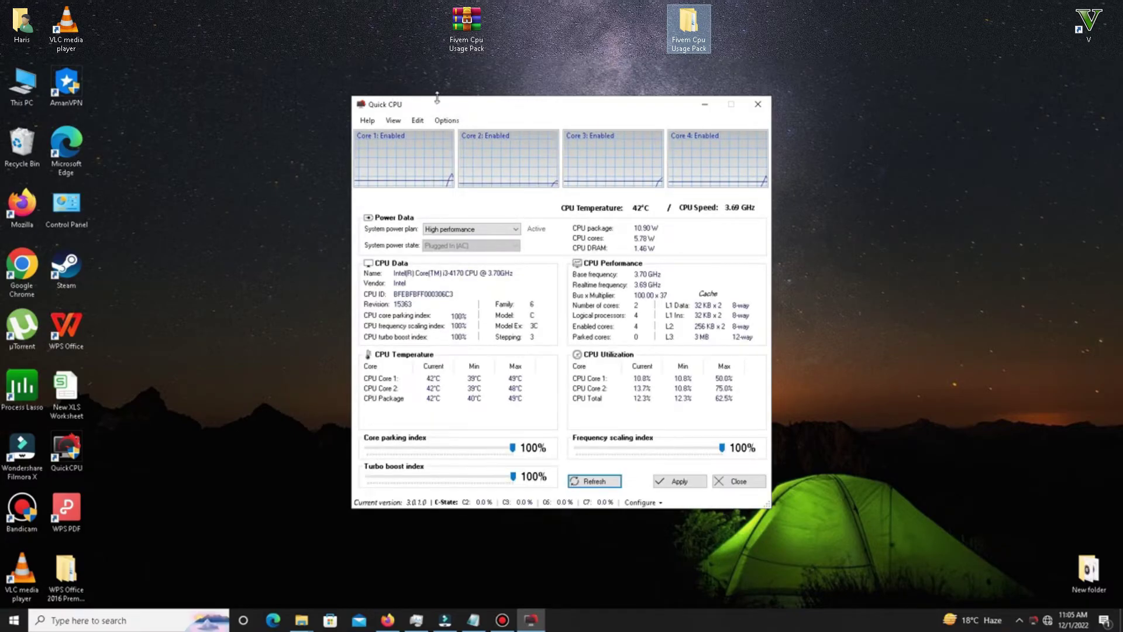
- Apply Quick CPU's High performance plan with core parking, frequency scaling and turbo boost at 100%
drag(436, 105, 371, 89)
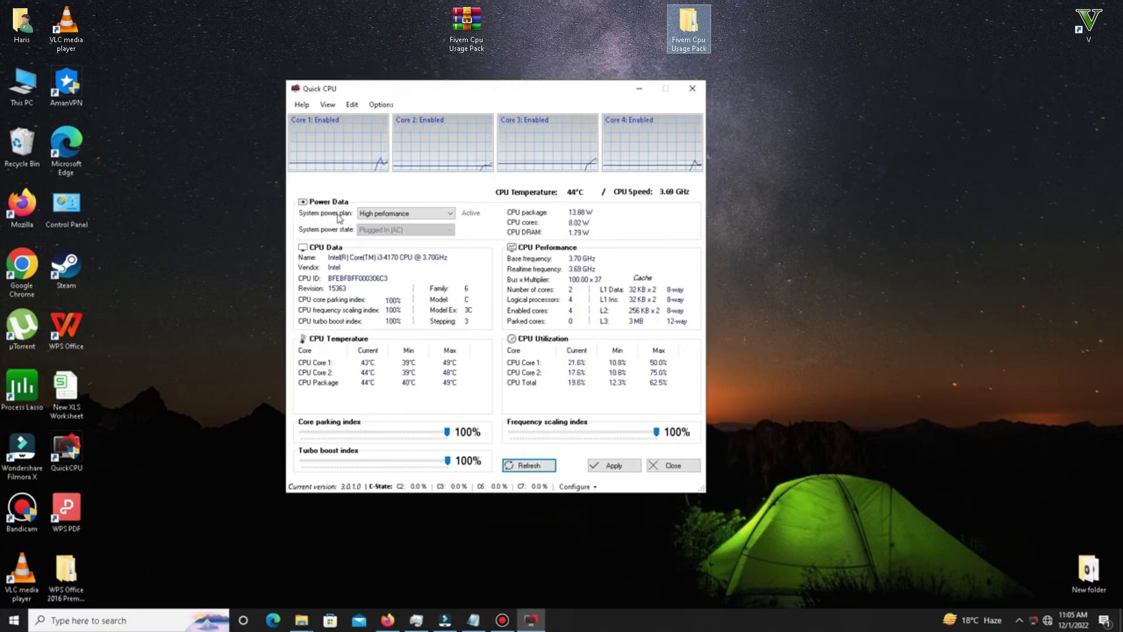
click(408, 213)
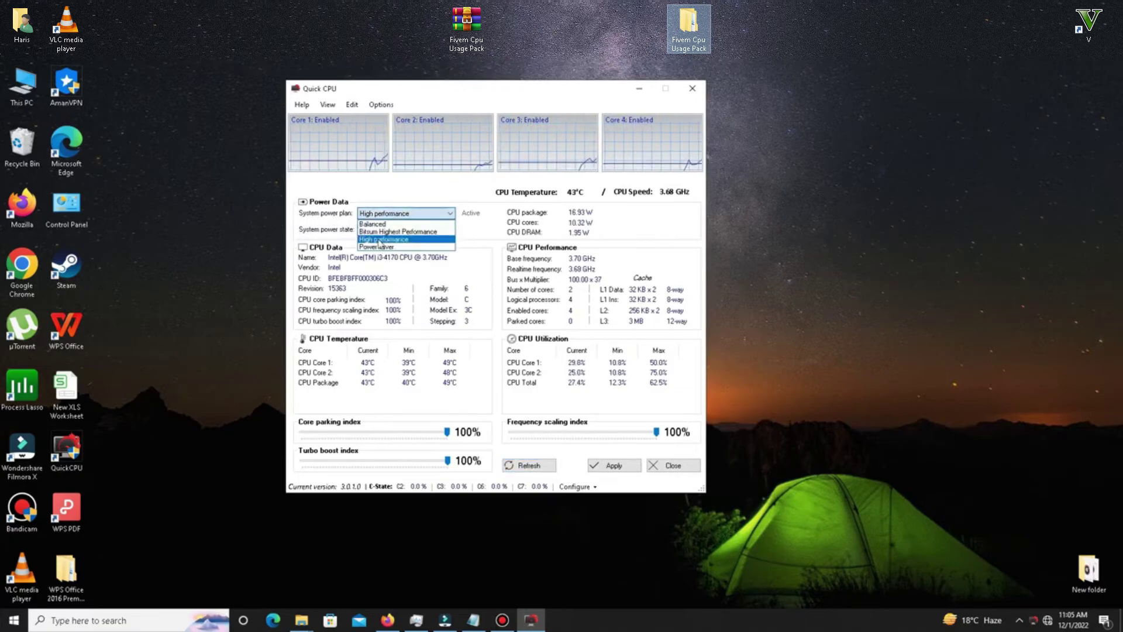
click(381, 243)
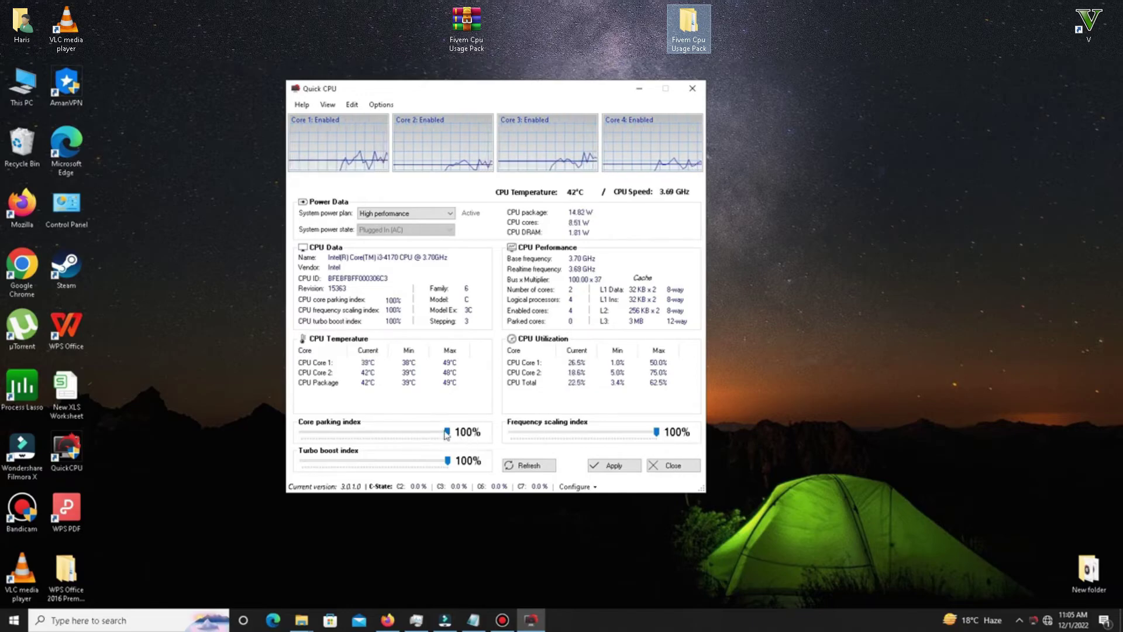
click(613, 465)
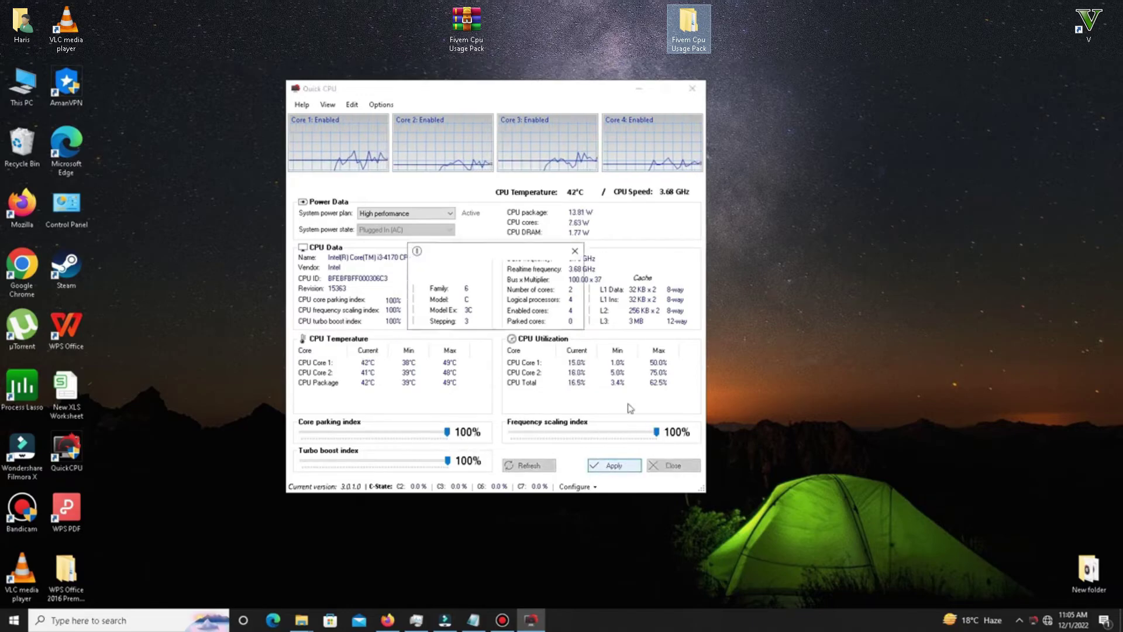
key(Return)
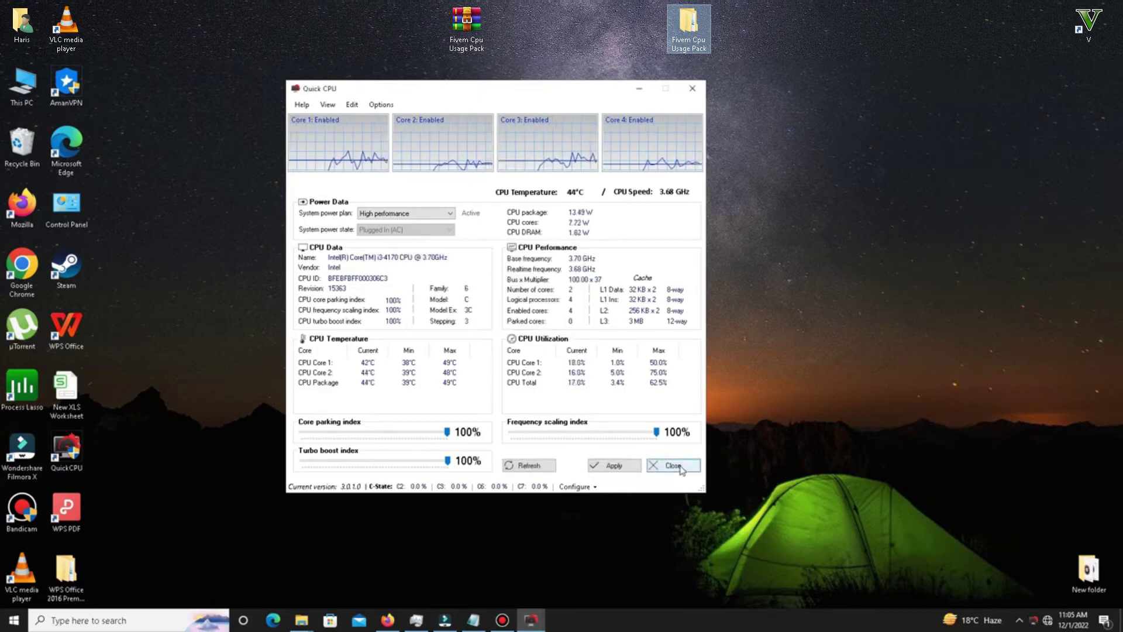
- Return to the QCPU window and navigate into the RAM Optimization folder
mouse_move(302, 619)
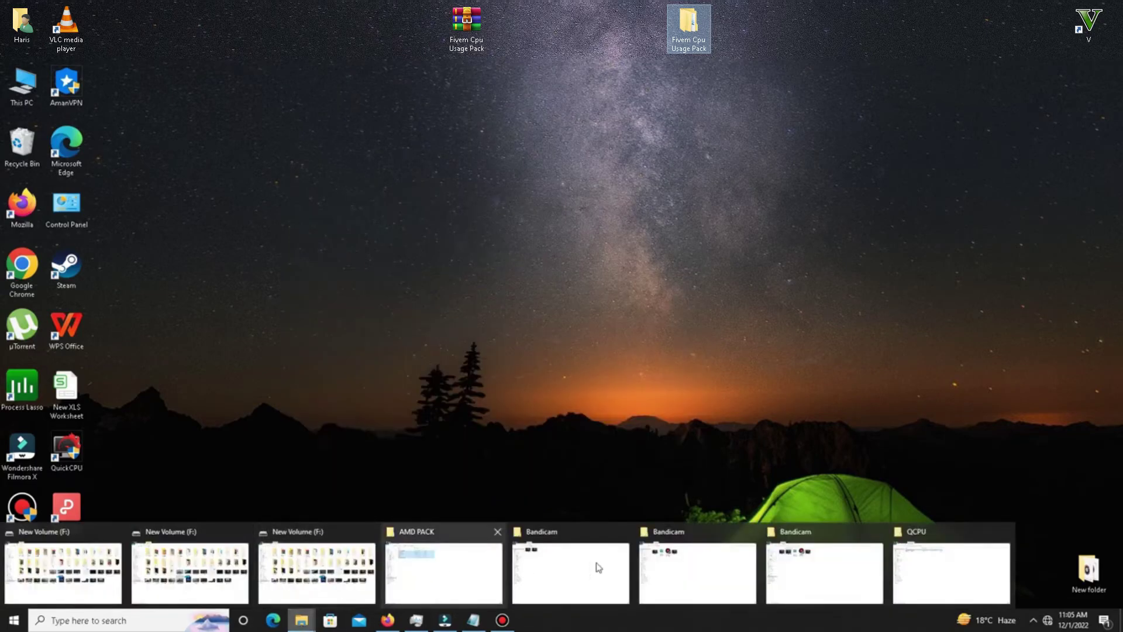
click(947, 554)
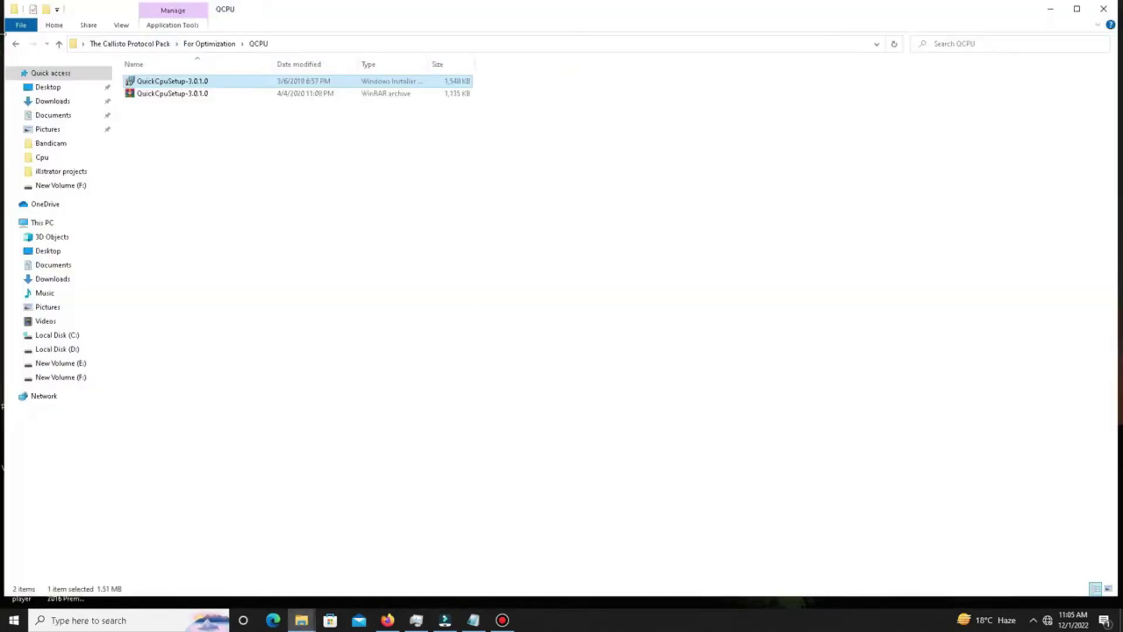
click(16, 43)
double_click(173, 146)
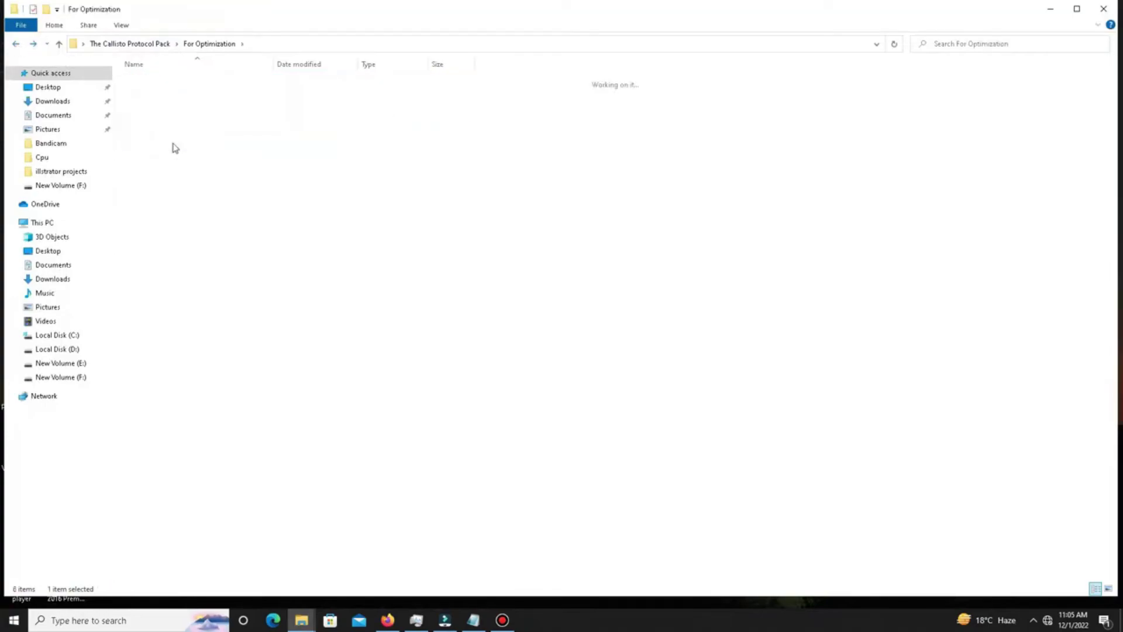
drag(168, 114, 196, 59)
click(187, 91)
- Merge the RAM Management and LargePage_util registry files, confirming each import
double_click(186, 93)
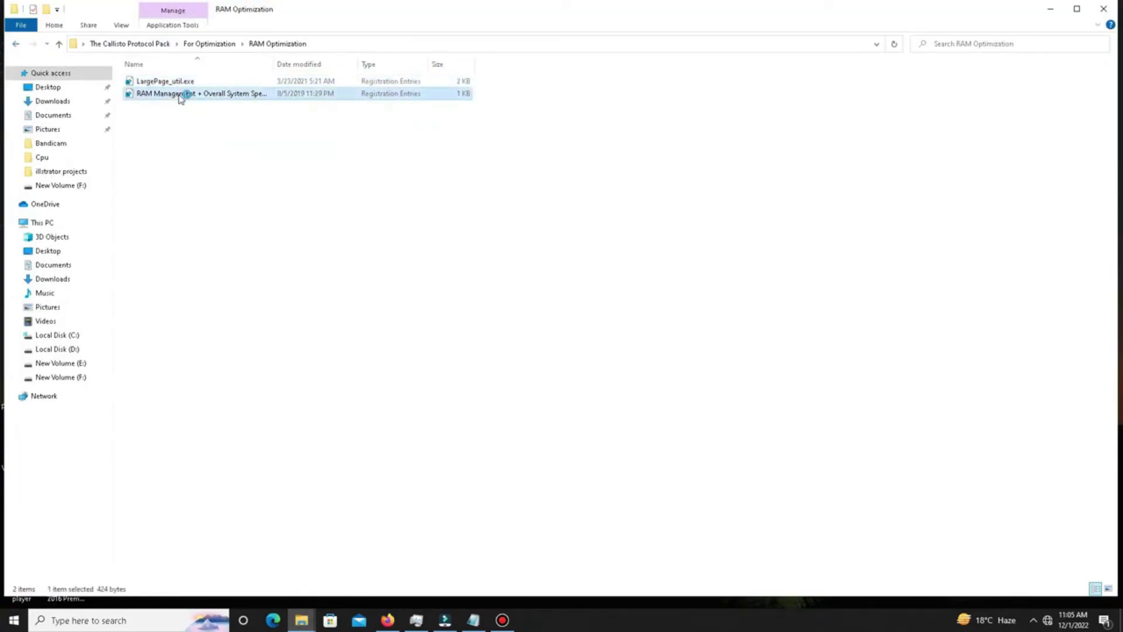
click(632, 351)
click(650, 328)
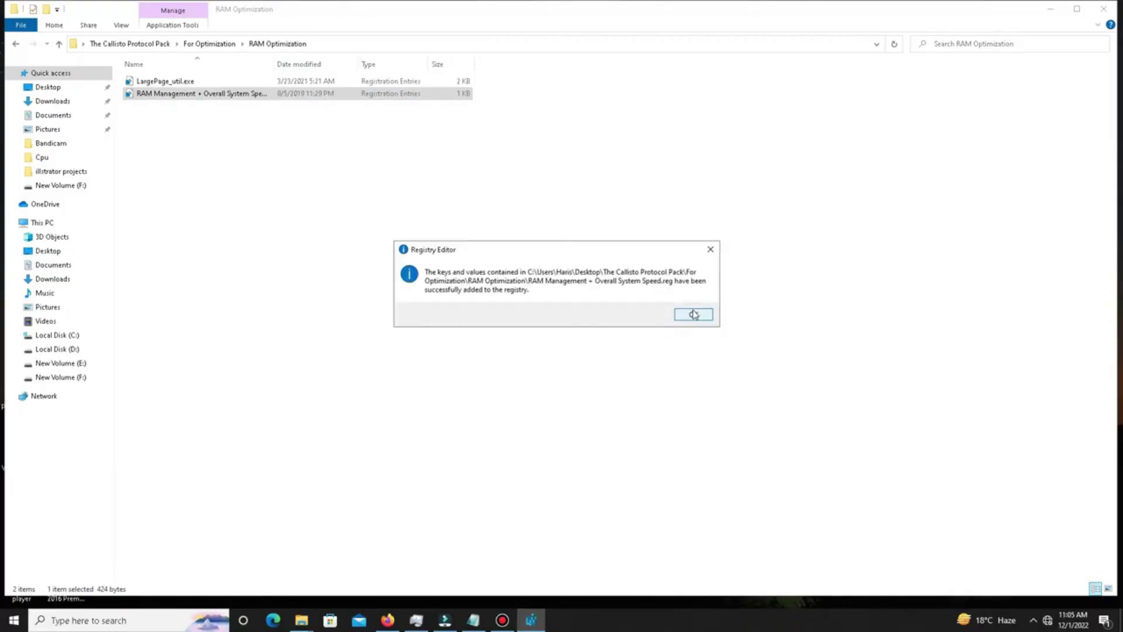
click(693, 313)
double_click(212, 86)
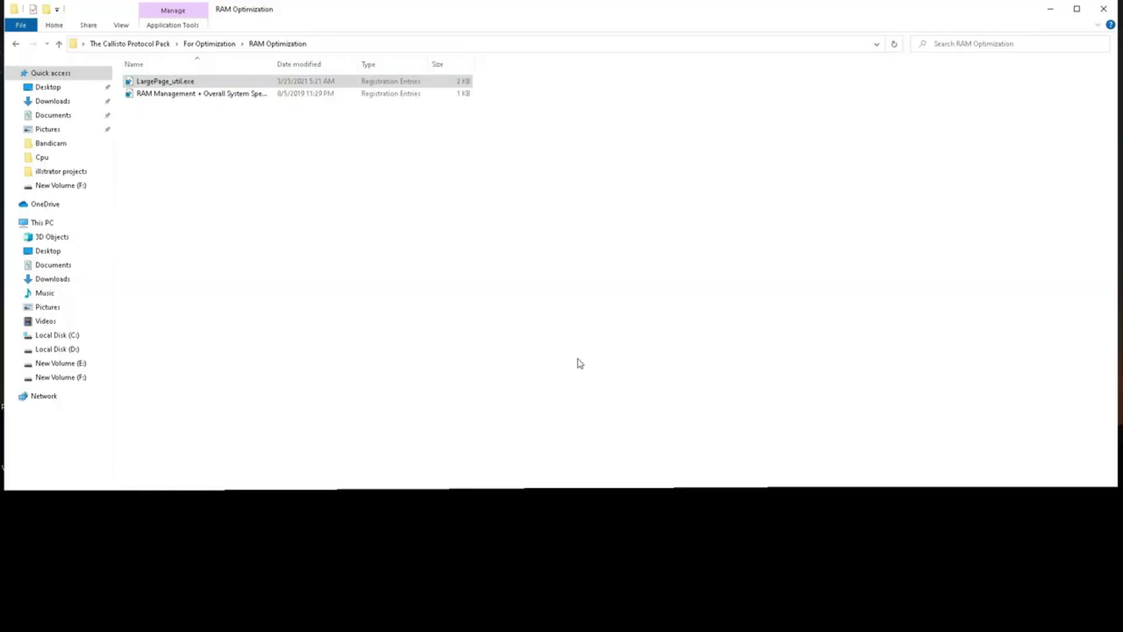
click(651, 326)
click(692, 313)
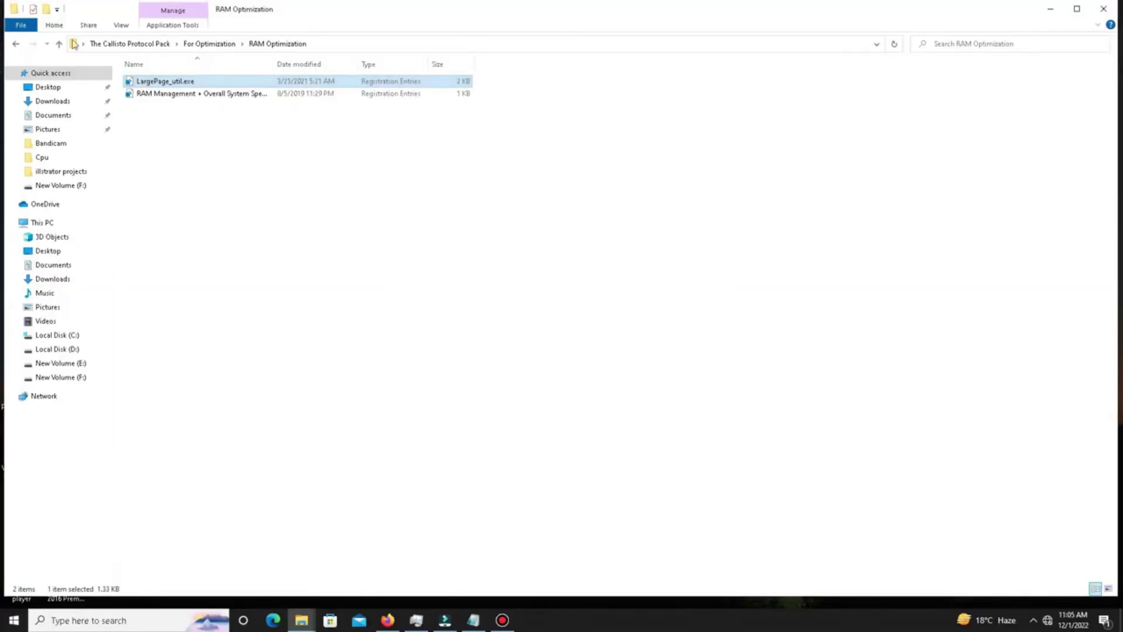
- Navigate back to The Callisto Protocol Pack folder and minimise Explorer
click(12, 48)
key(ctrl+a)
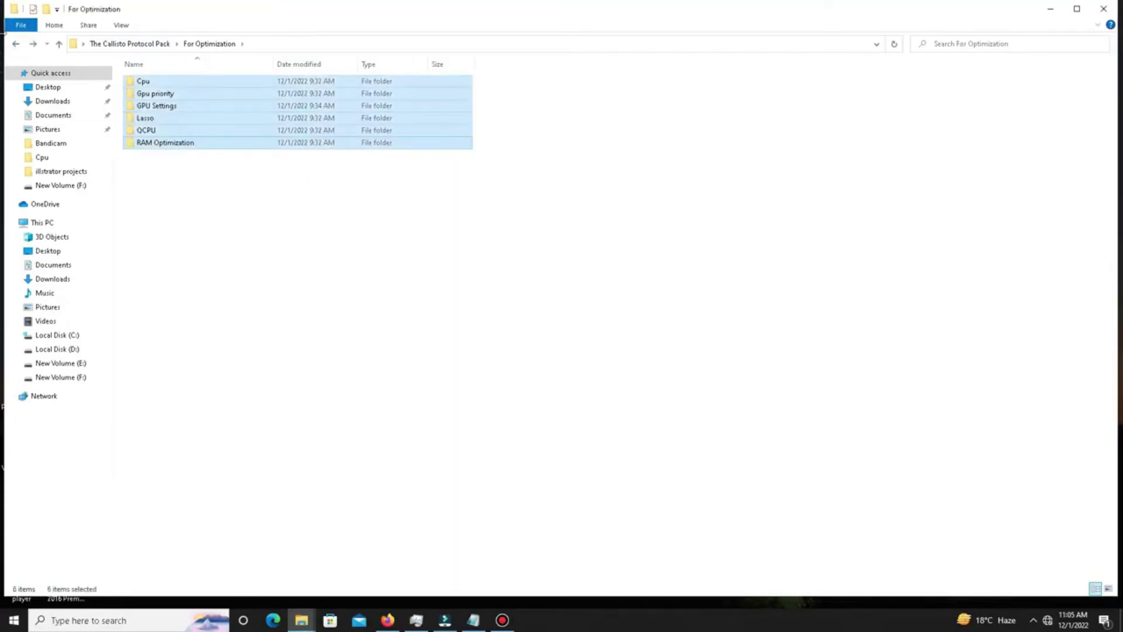
click(16, 44)
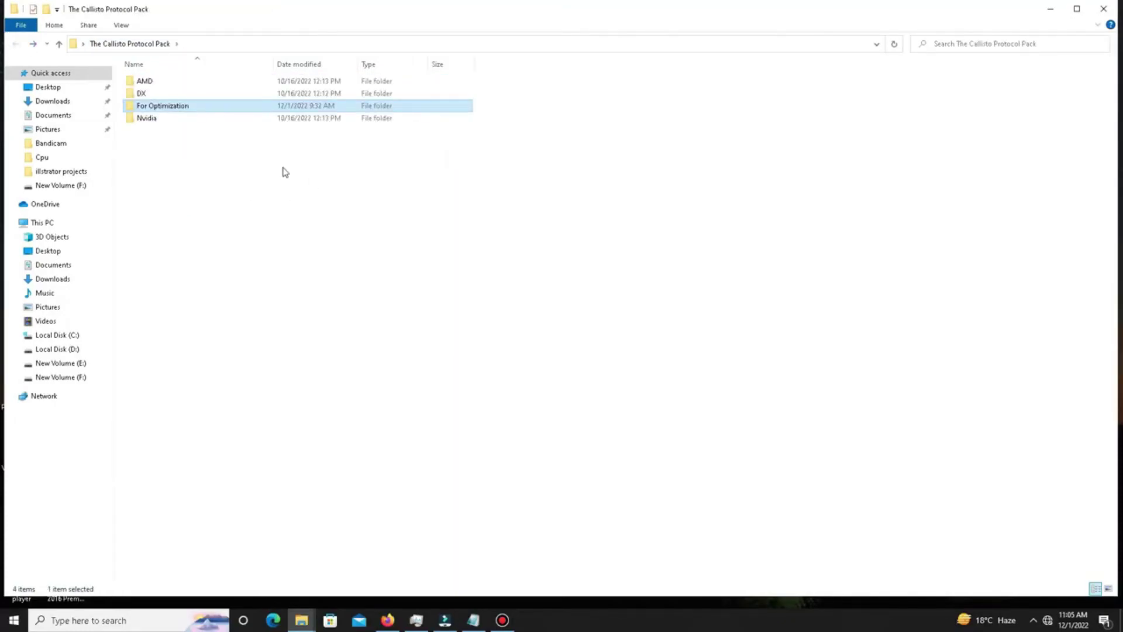
click(1051, 10)
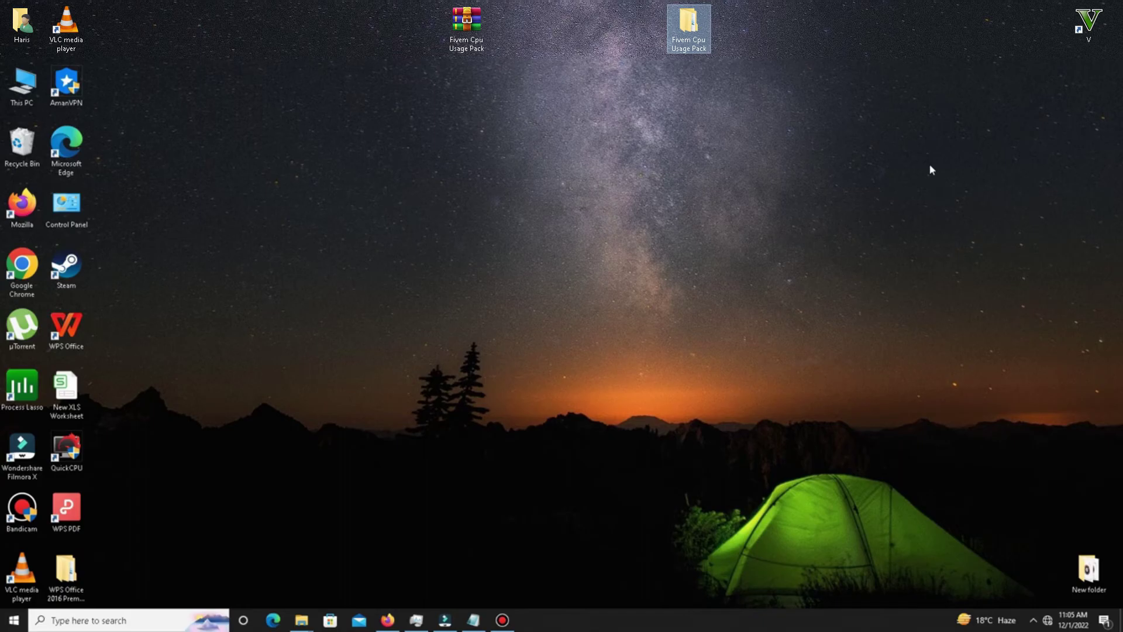
- Run 'prefetch' from the Run dialog and select every file in C:\Windows\Prefetch
key(super+r)
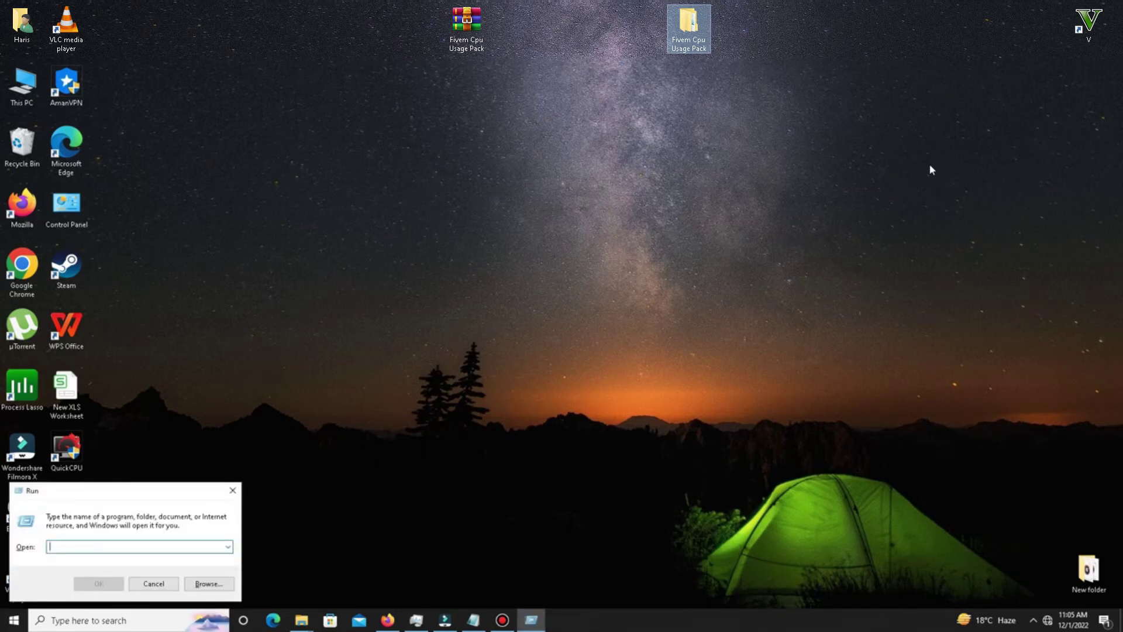
text(prefetch)
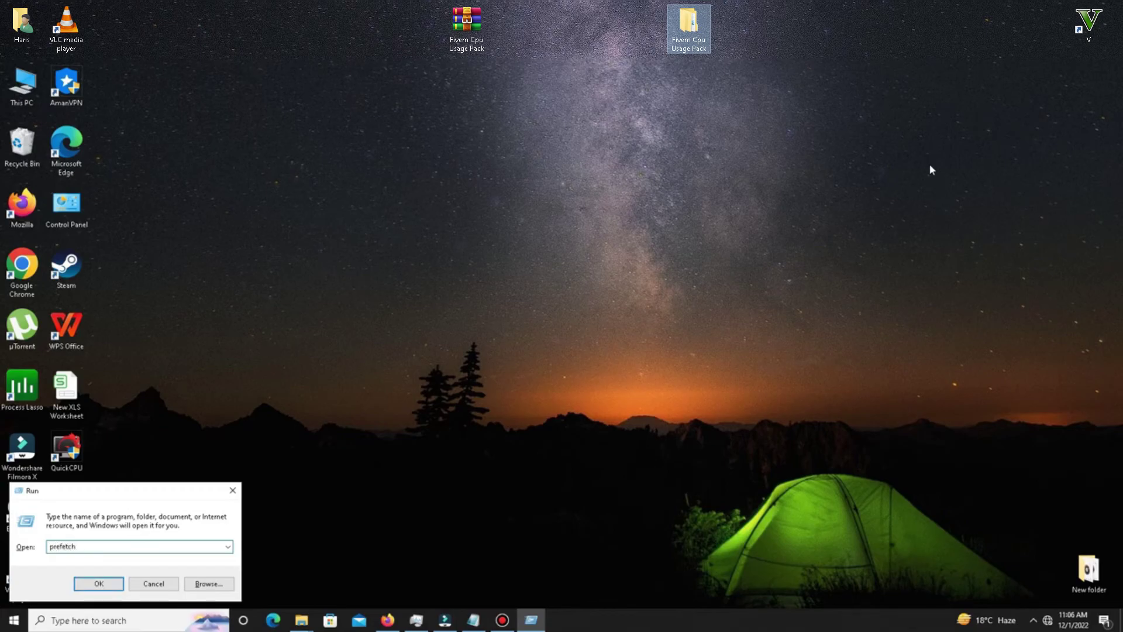
key(Return)
key(ctrl+a)
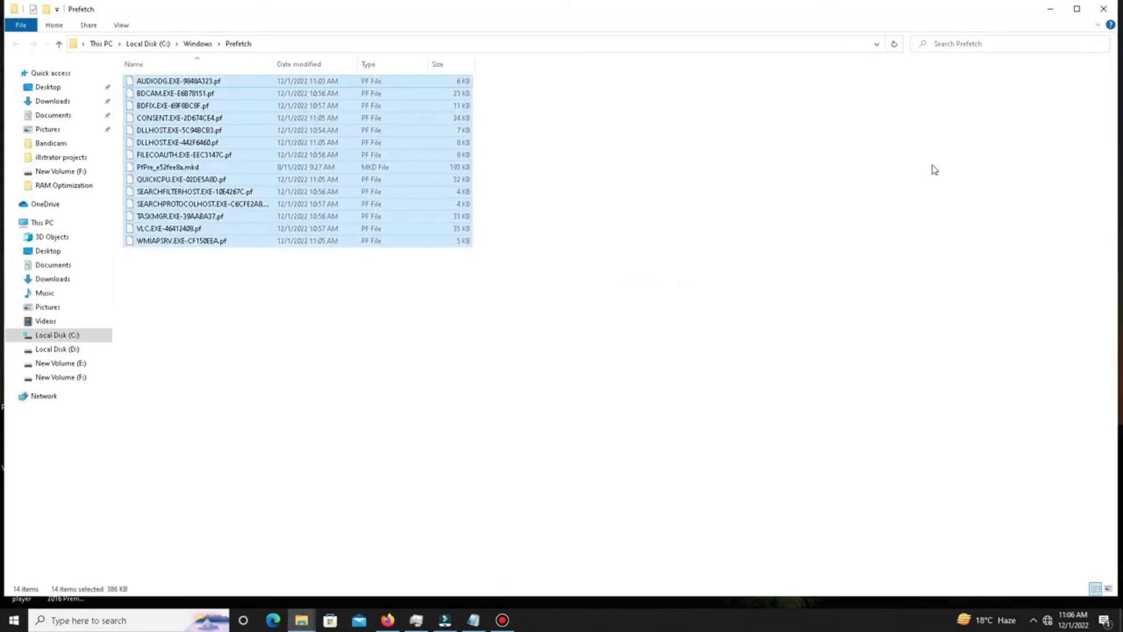
- Send the 14 Prefetch files to the Recycle Bin, skipping the in-use file, and close the window
right_click(289, 208)
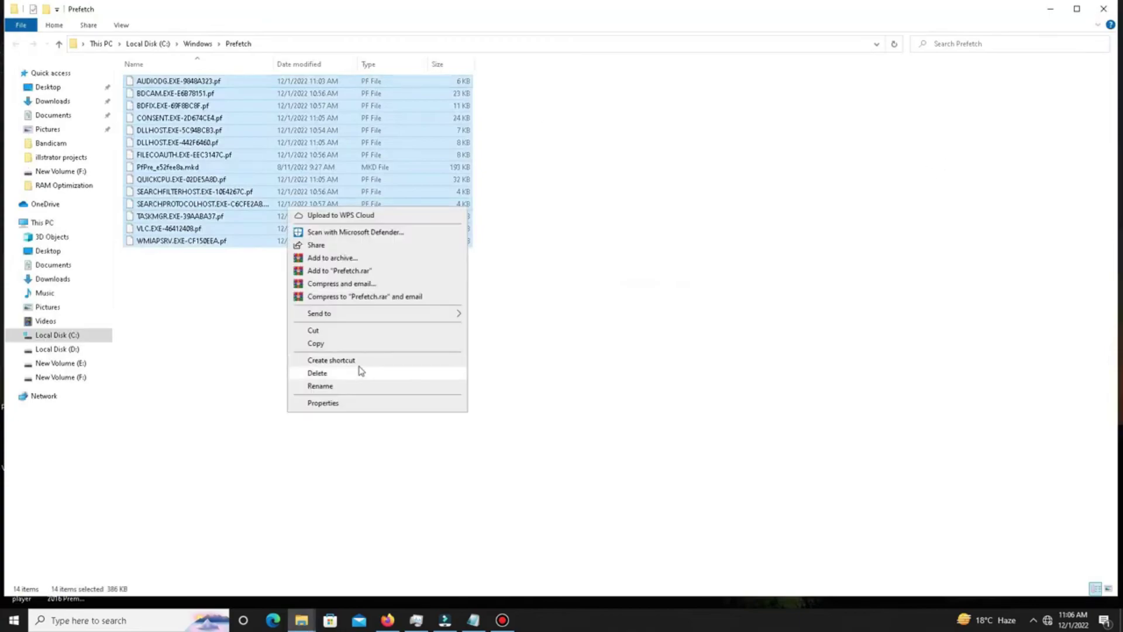
click(359, 370)
click(548, 274)
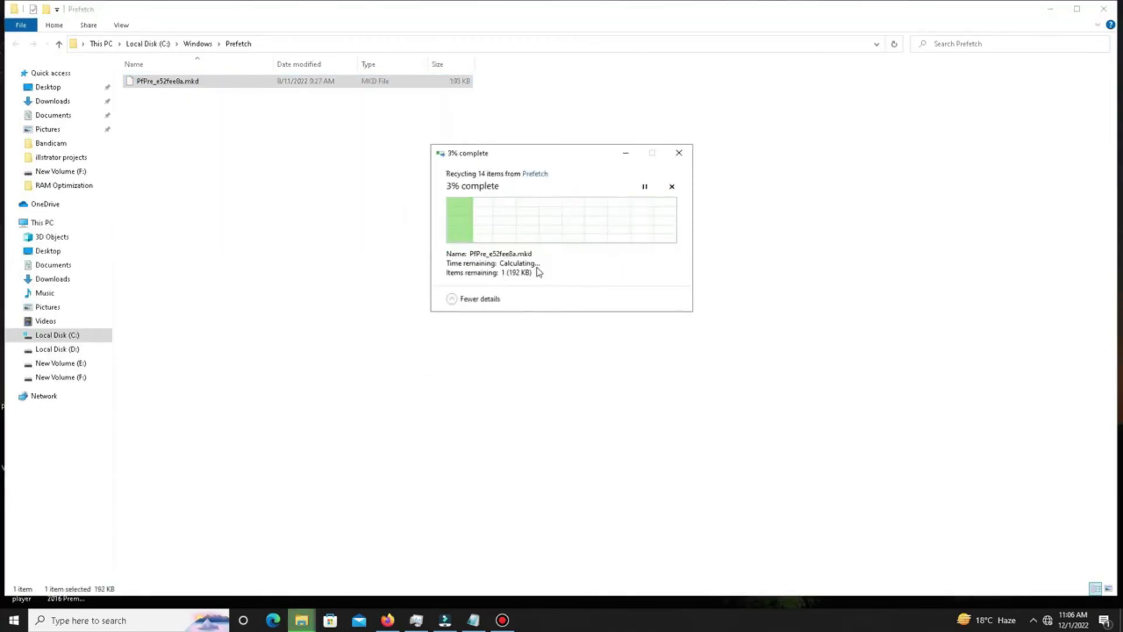
click(612, 270)
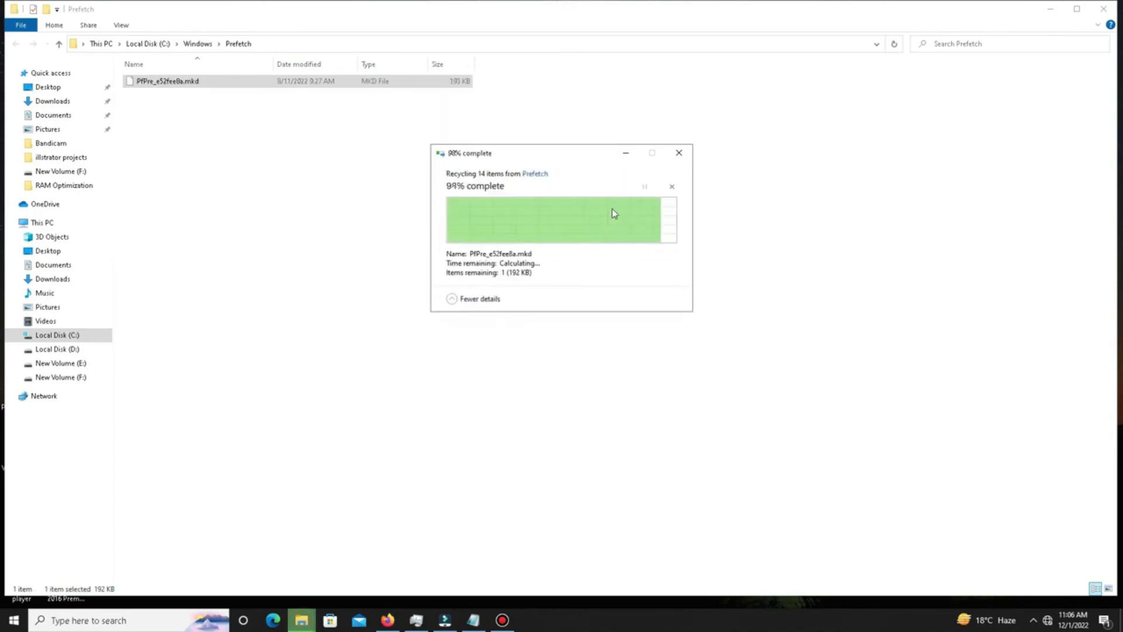
click(1103, 8)
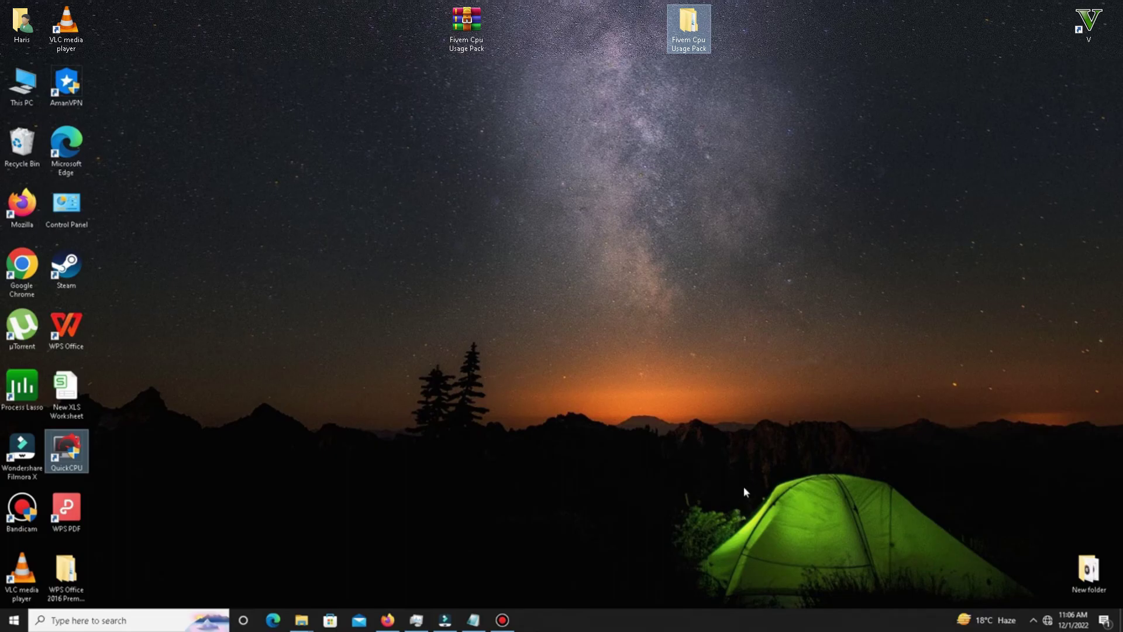
right_click(633, 620)
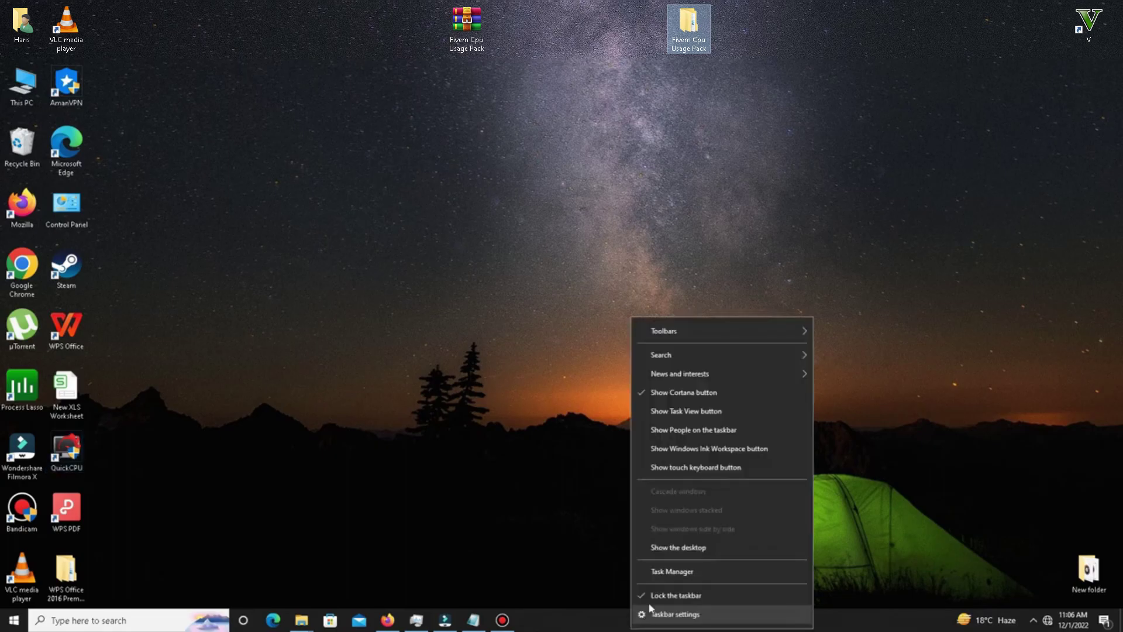